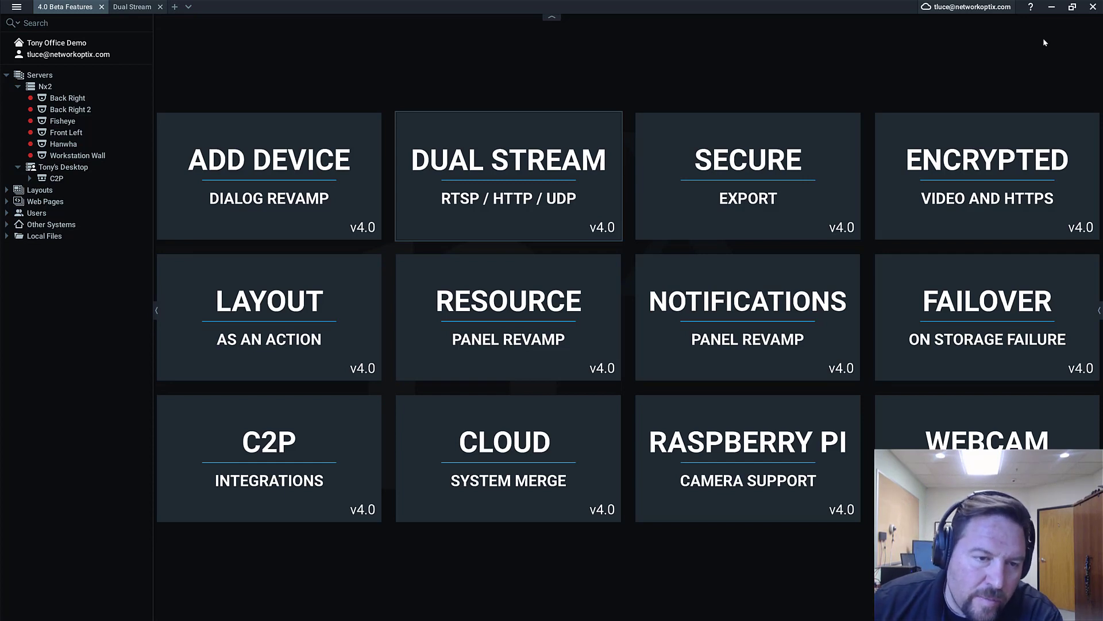
Enlarge the ADD DEVICE and DUAL STREAM feature tiles, then return DUAL STREAM to the grid
click(362, 186)
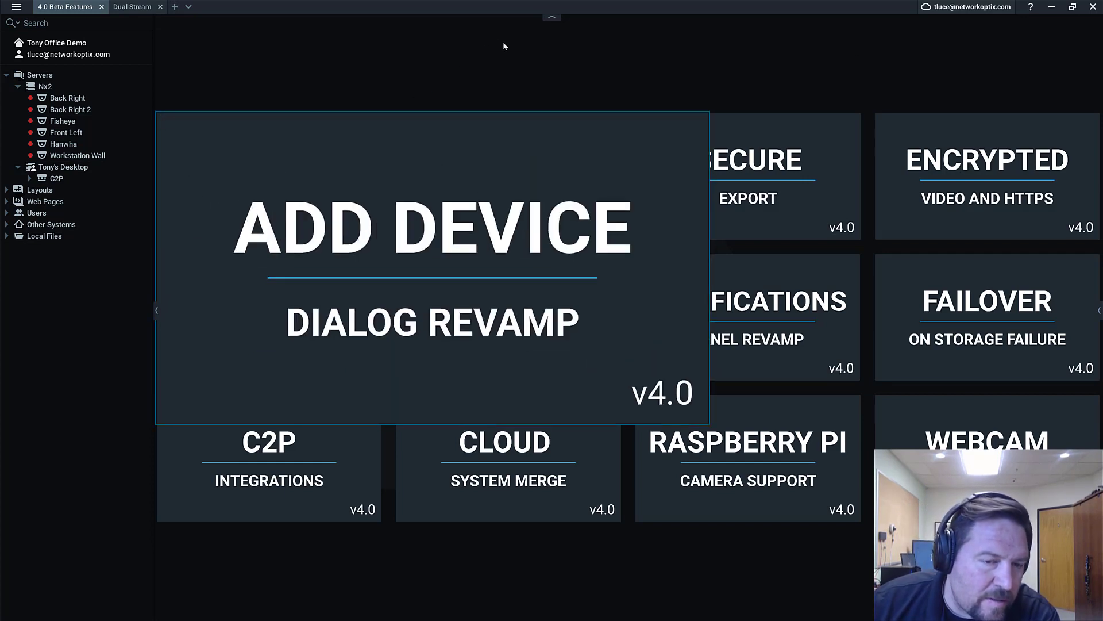
click(601, 79)
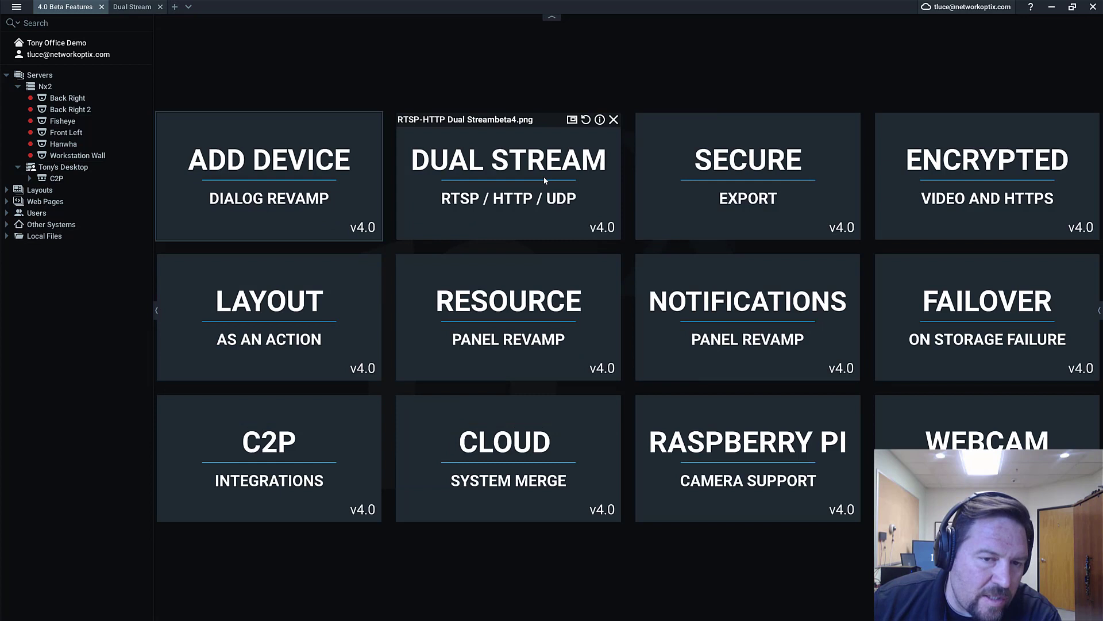
click(543, 177)
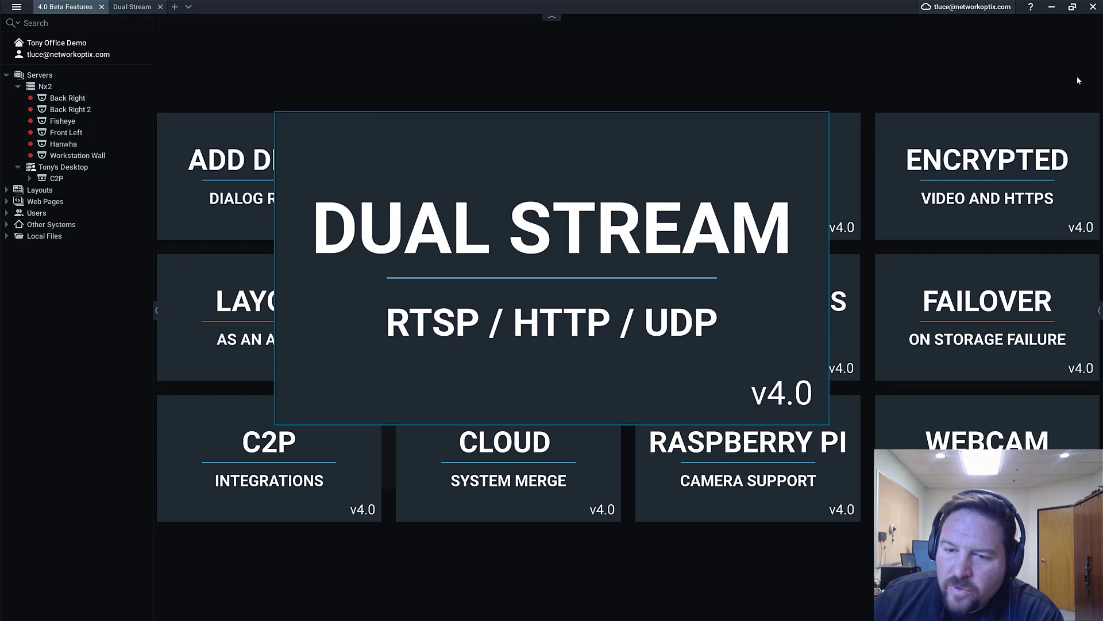
click(578, 244)
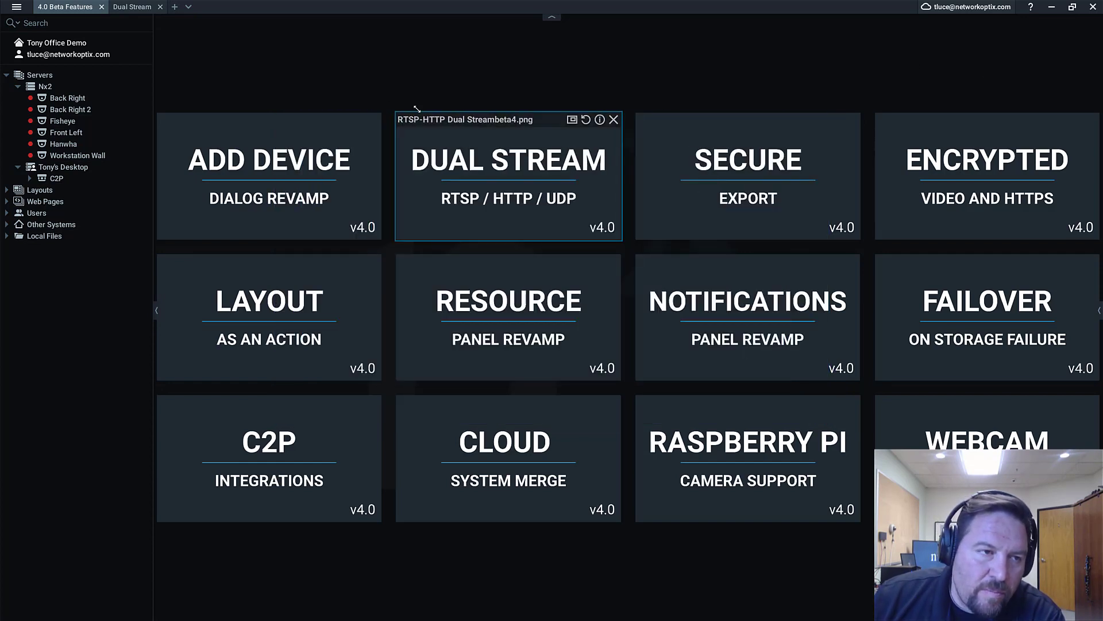
Fill a new layout with Back Right, Back Right 2, Front Left, Hanwha, Workstation Wall and Tony's Desktop graph
click(175, 7)
click(111, 101)
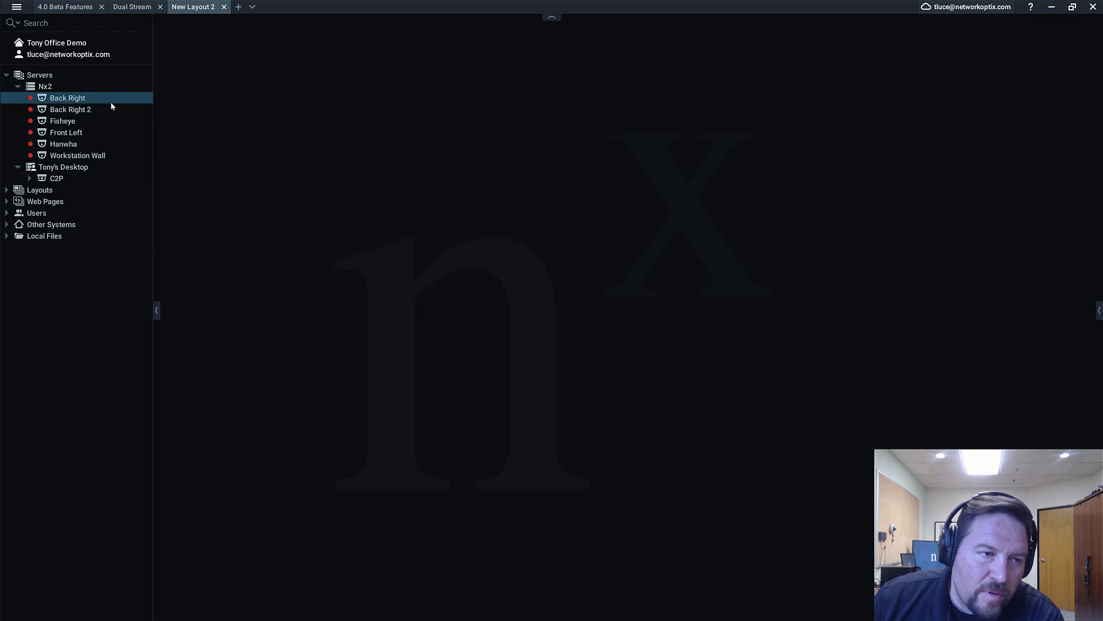
double_click(111, 101)
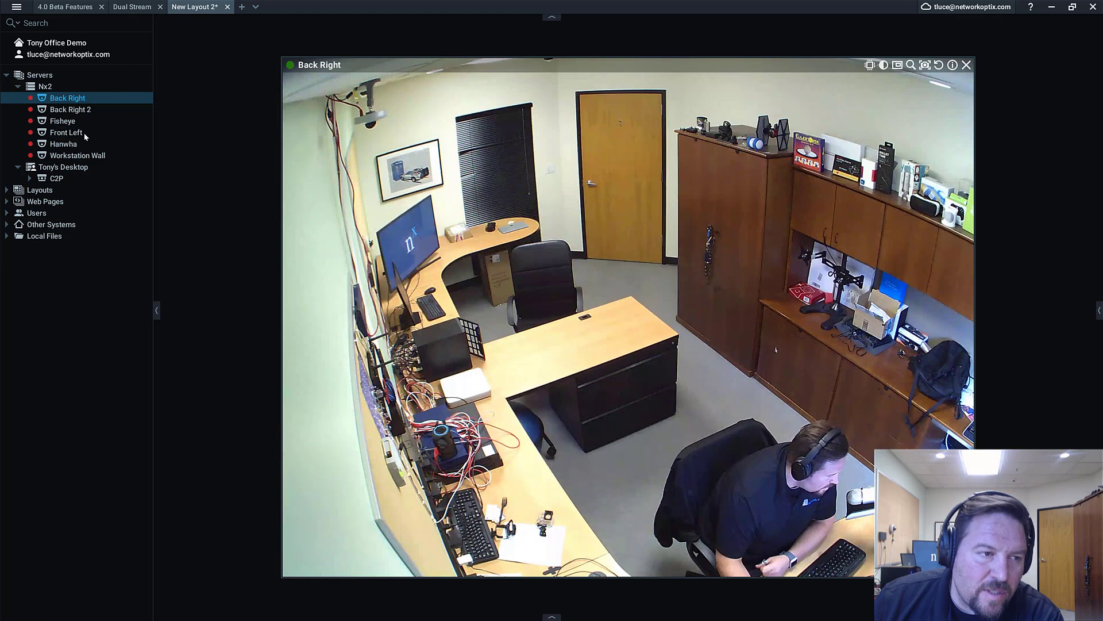
double_click(72, 110)
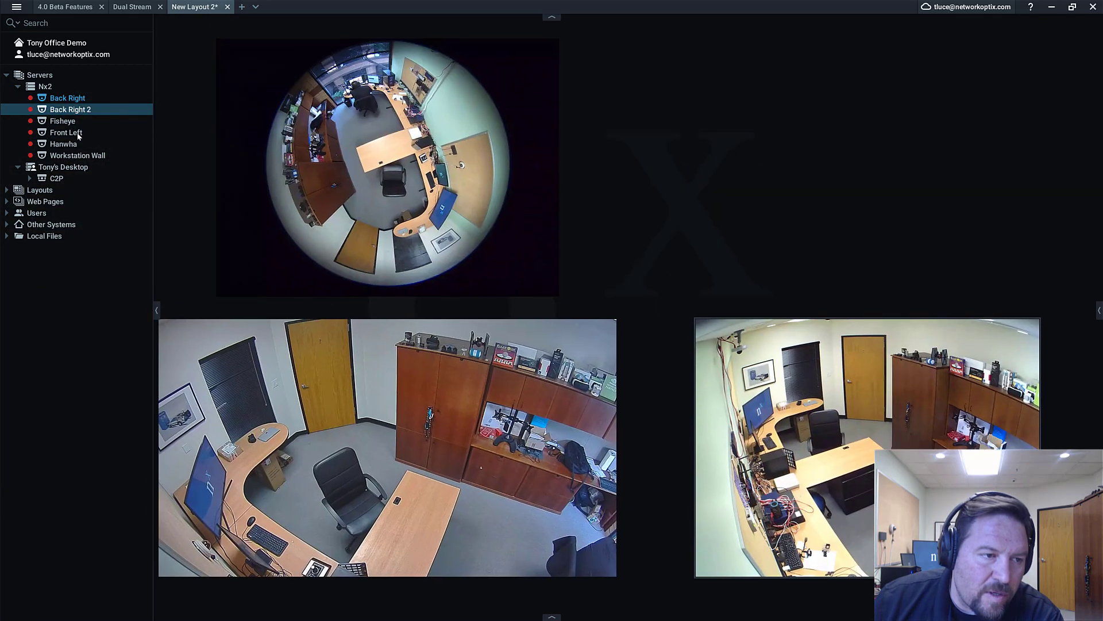
double_click(66, 133)
double_click(64, 144)
double_click(78, 155)
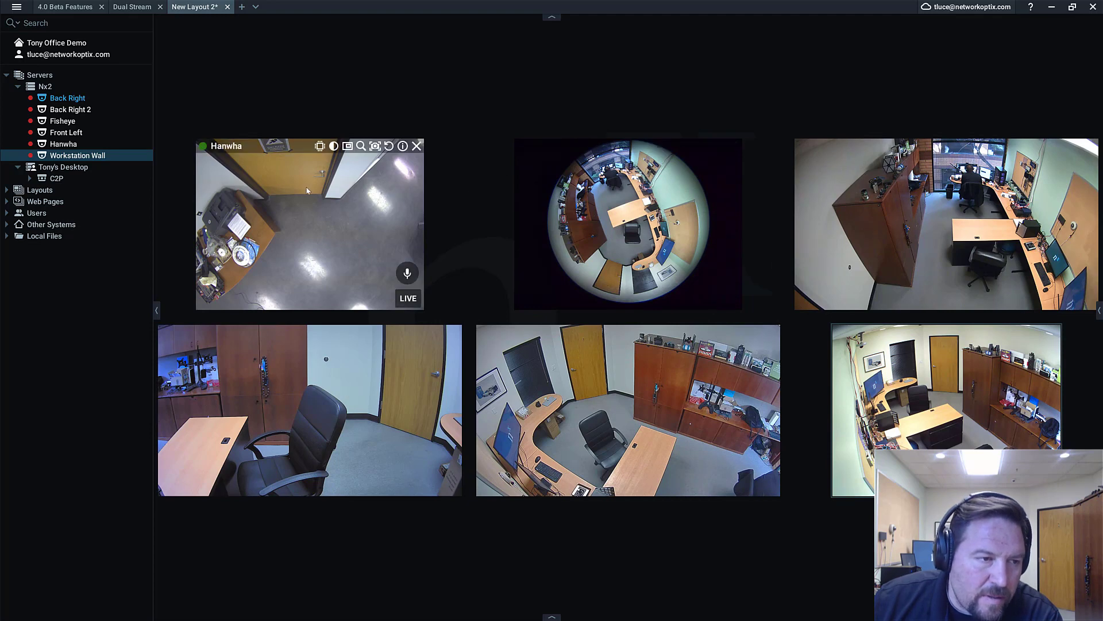
drag(124, 166, 315, 85)
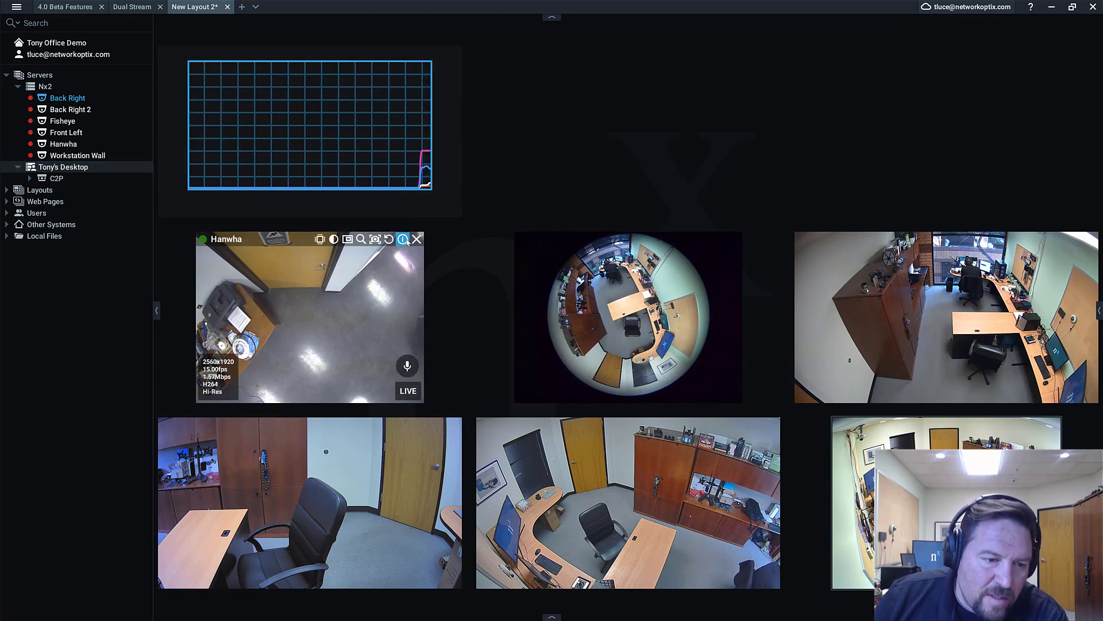
Show stream details on the Fisheye, Front Left, Back Right, Back Right 2 and Workstation Wall tiles
click(720, 239)
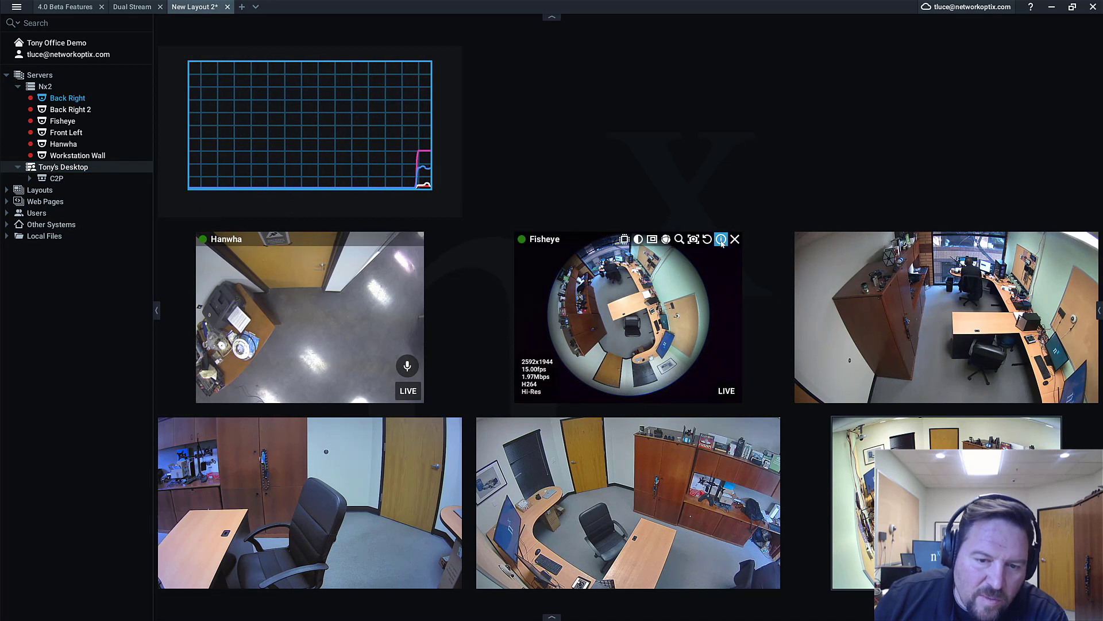
click(1078, 239)
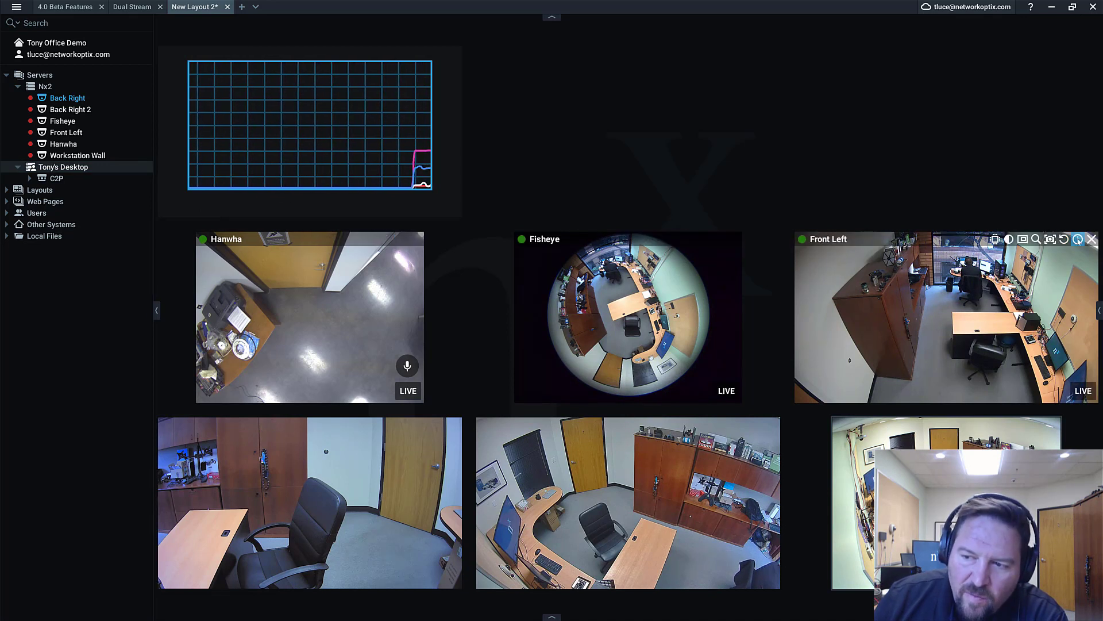
click(1040, 425)
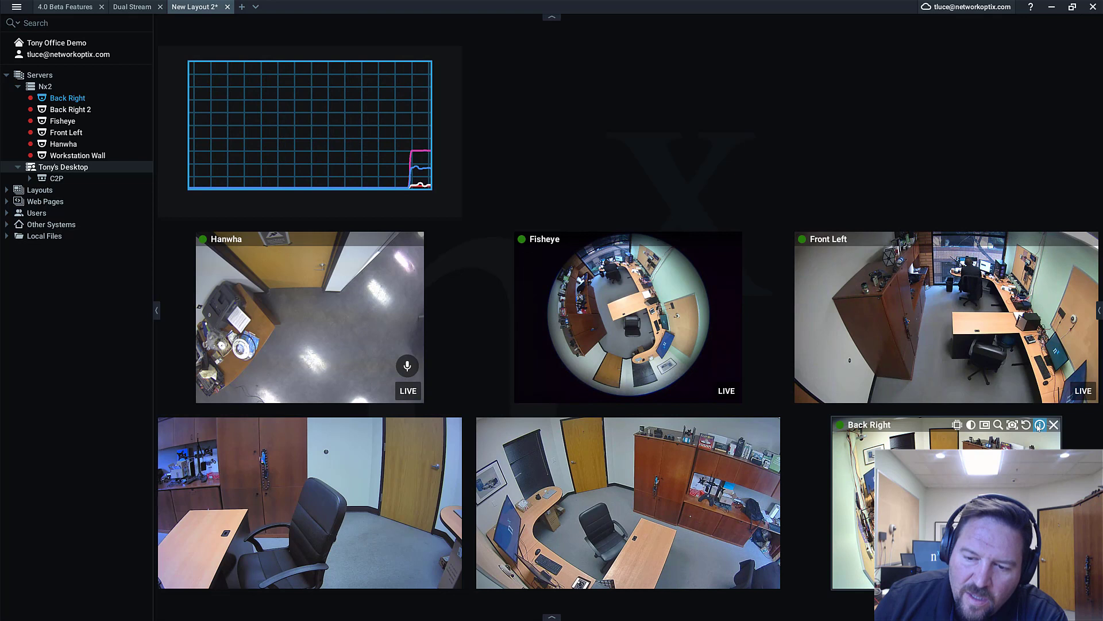
click(759, 426)
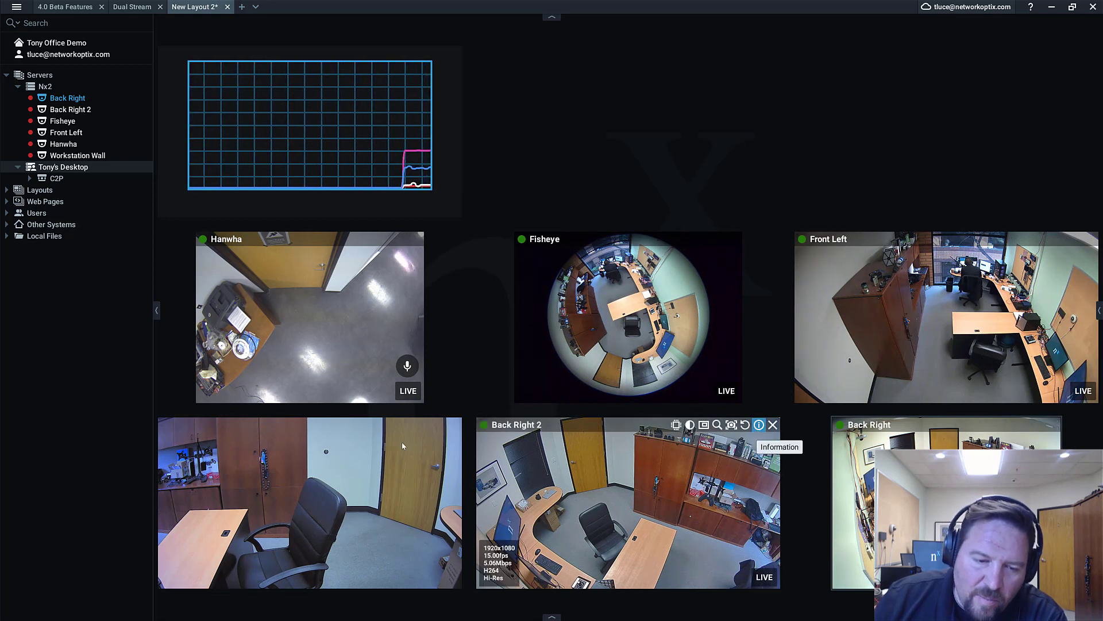
click(441, 425)
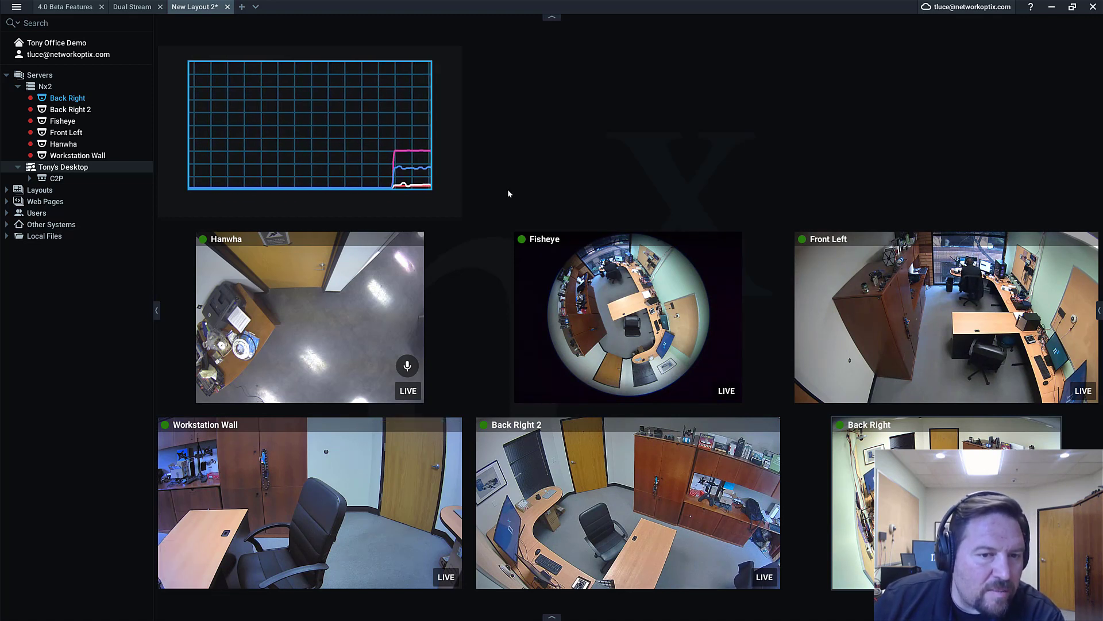
mouse_move(441, 148)
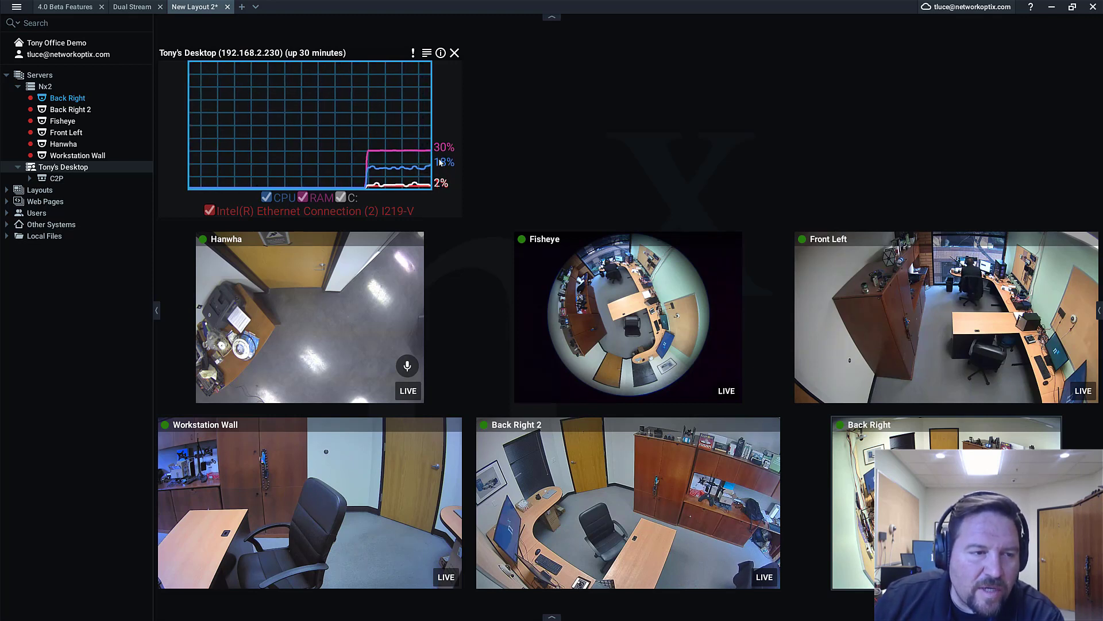
Add duplicate Workstation Wall, Hanwha, Fisheye, Back Right and Back Right 2 views until about two dozen fill the layout
double_click(104, 155)
double_click(102, 144)
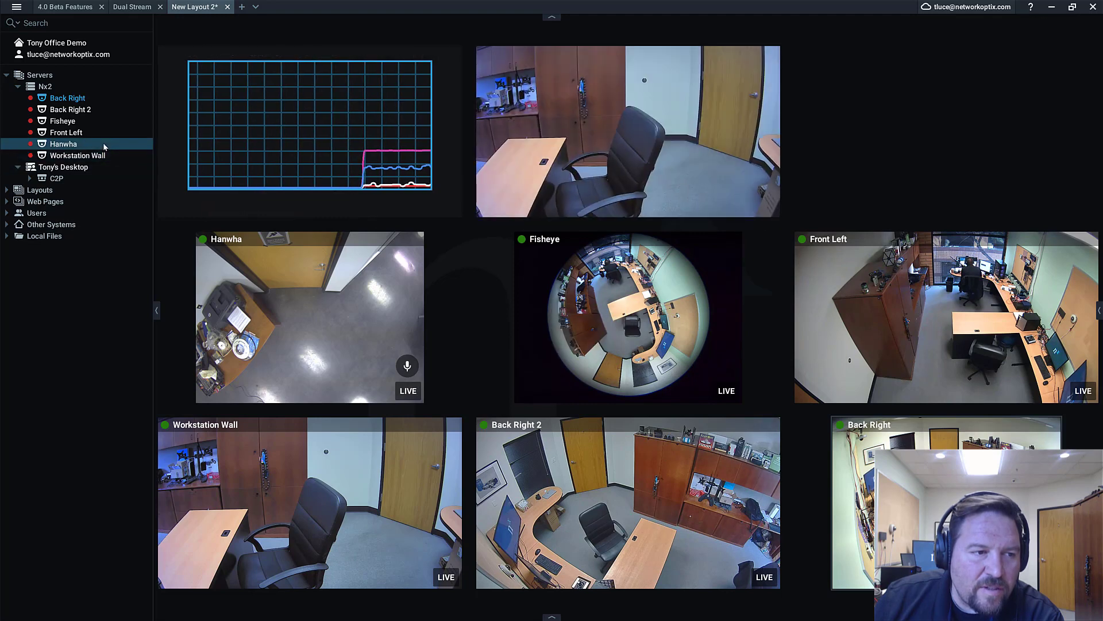
click(102, 133)
double_click(102, 118)
double_click(103, 109)
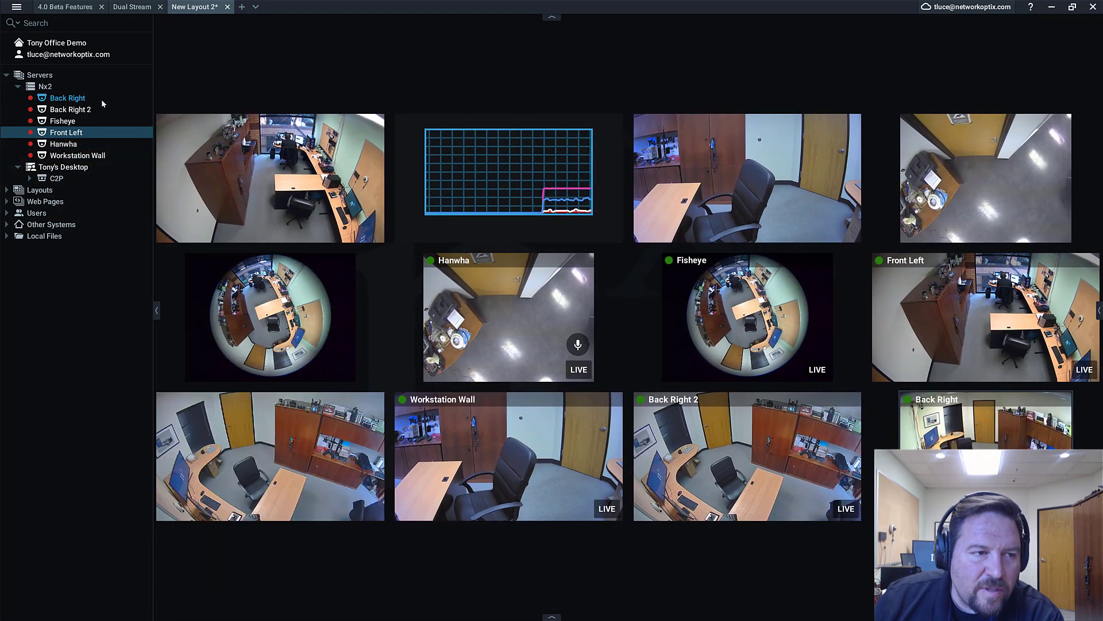
double_click(101, 98)
double_click(101, 108)
double_click(98, 120)
double_click(92, 132)
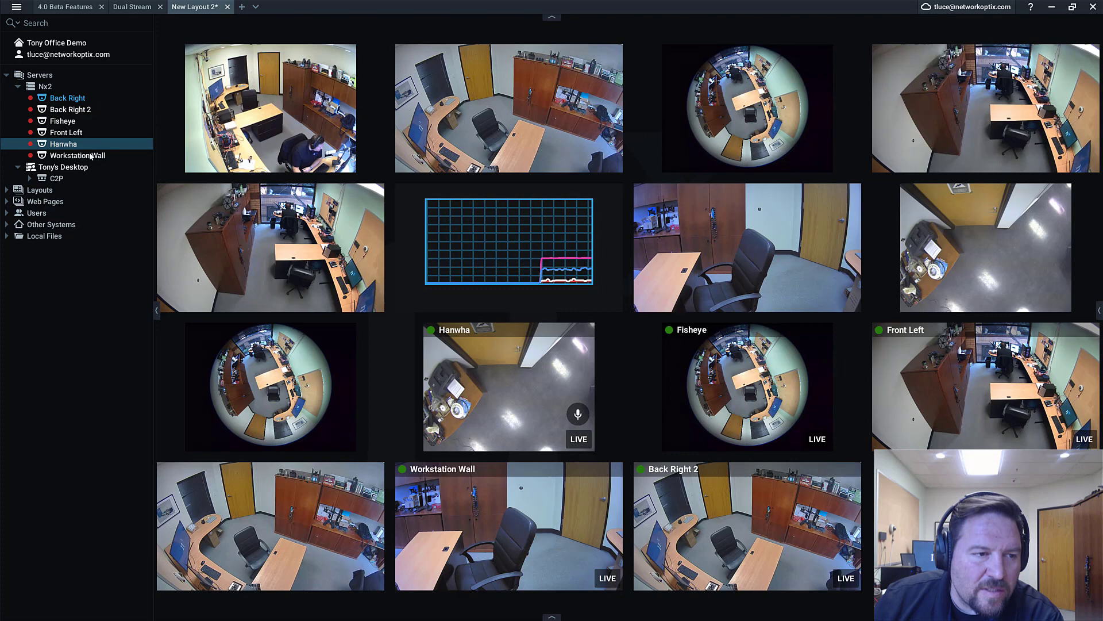
double_click(92, 143)
double_click(92, 132)
double_click(95, 156)
double_click(95, 109)
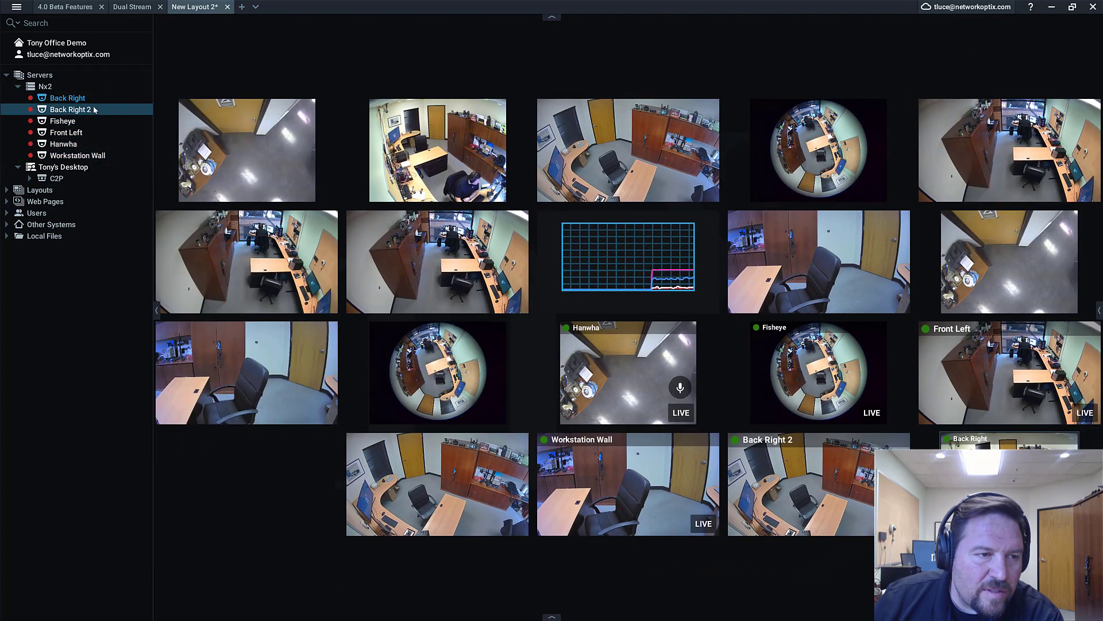
double_click(94, 109)
double_click(95, 99)
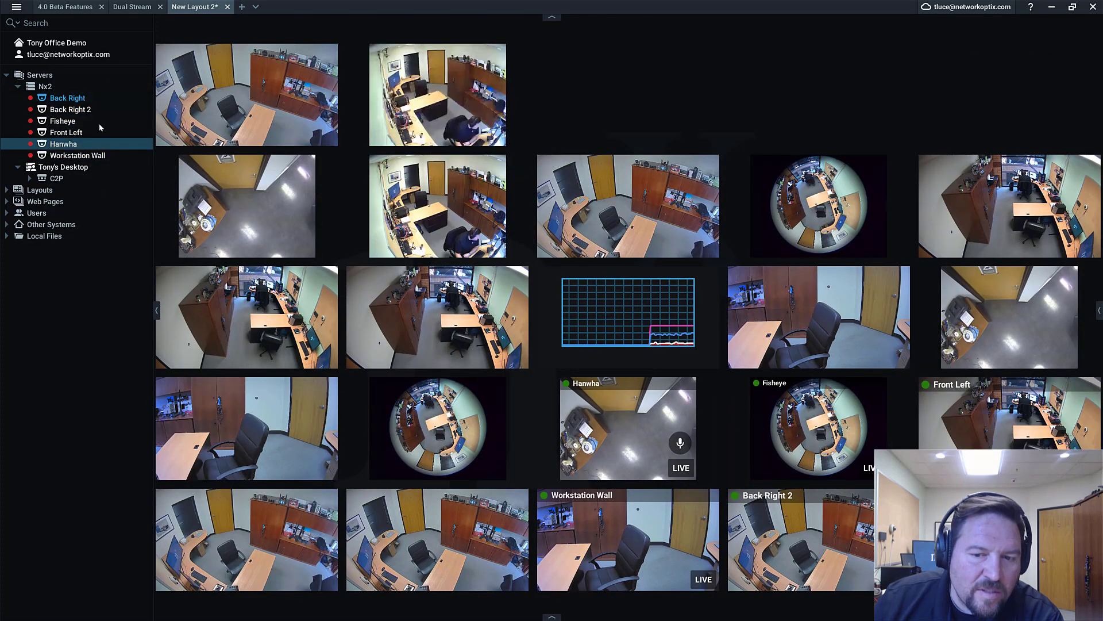
double_click(95, 144)
double_click(95, 121)
double_click(92, 157)
mouse_move(615, 301)
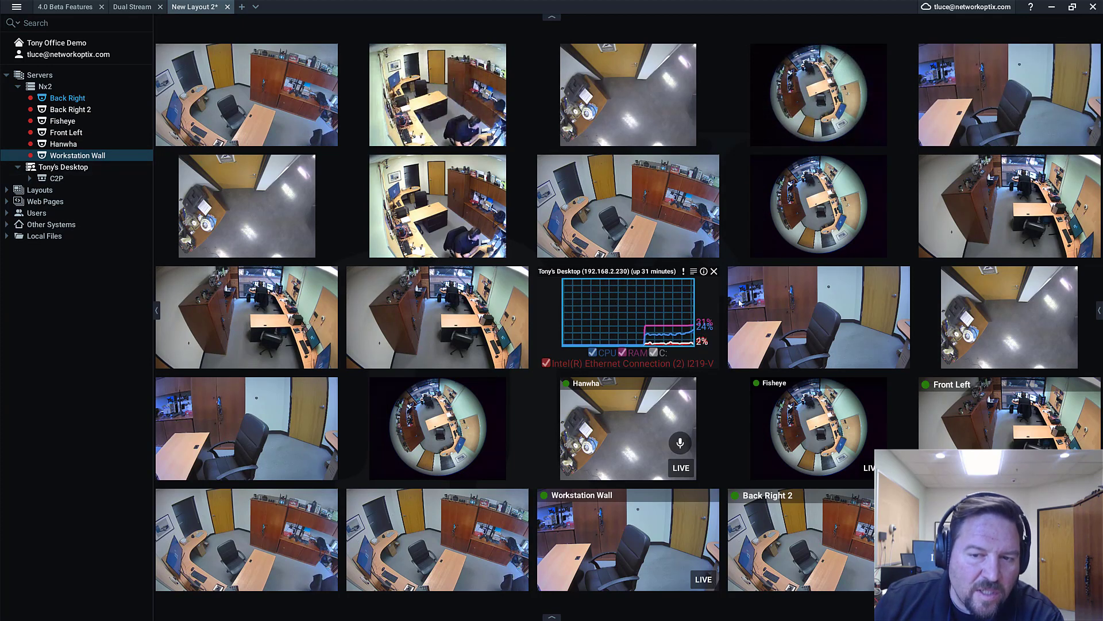
Review the layout's Resolution choices, then switch to the Dual Stream layout
right_click(743, 216)
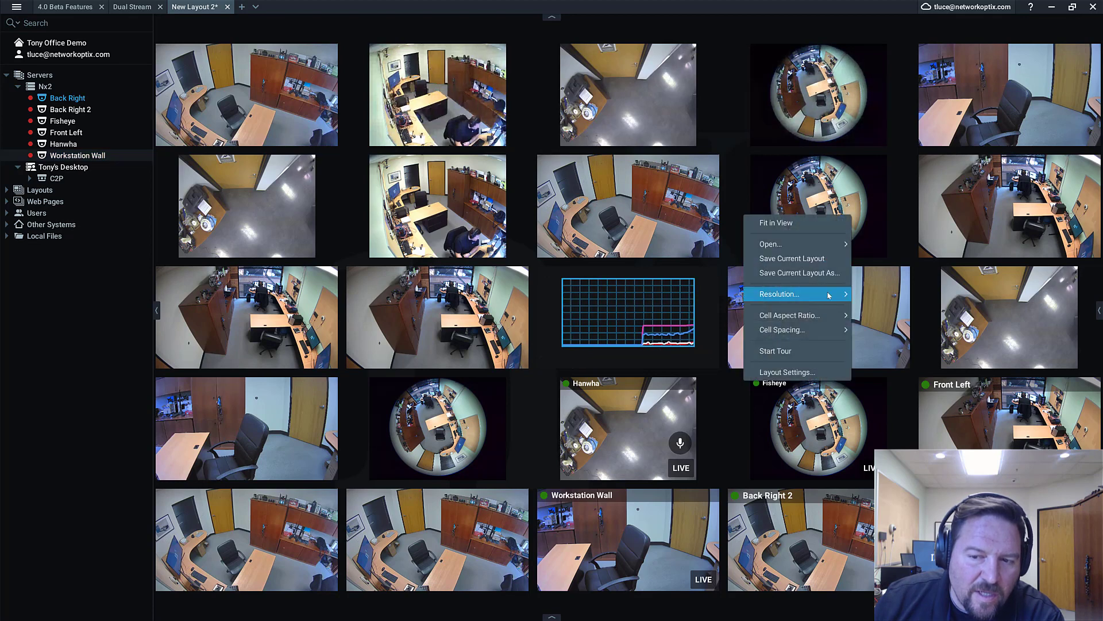
click(732, 197)
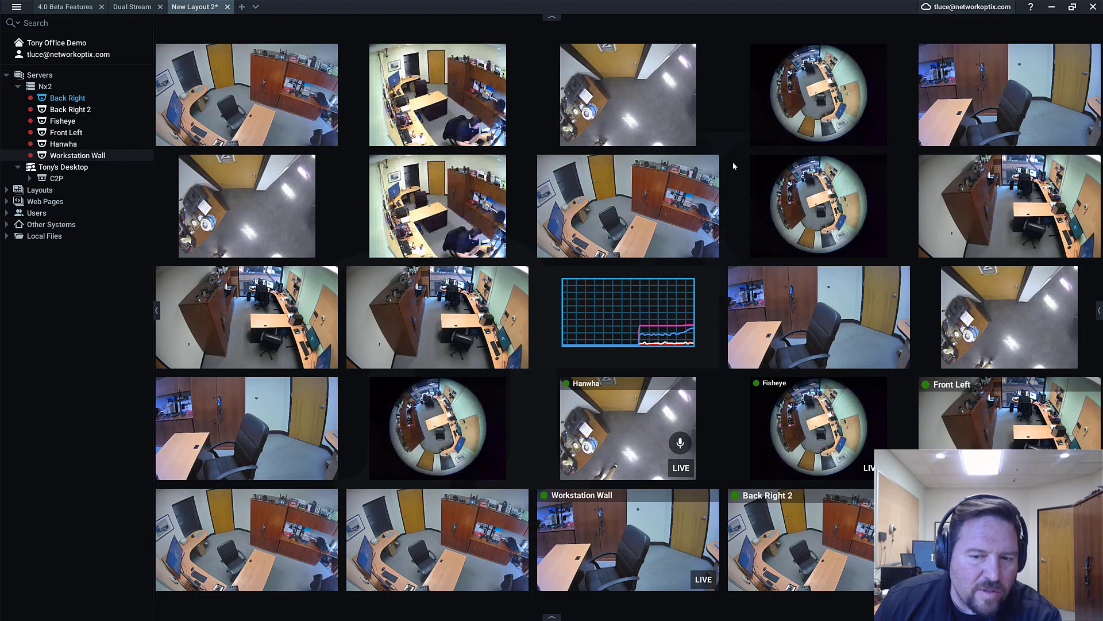
mouse_move(683, 315)
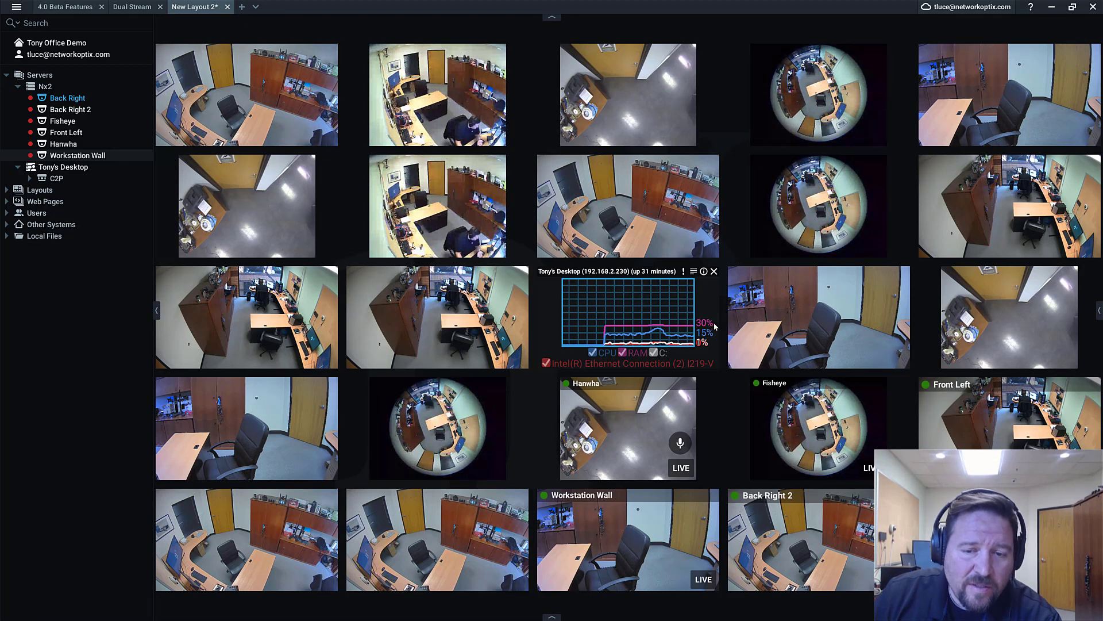
click(136, 7)
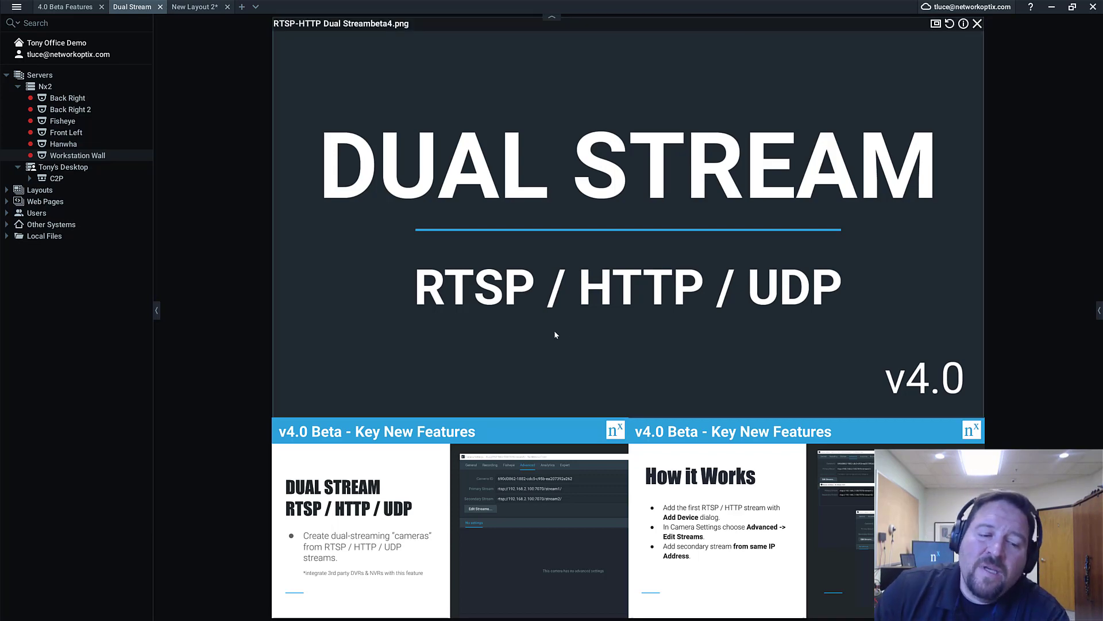
double_click(506, 442)
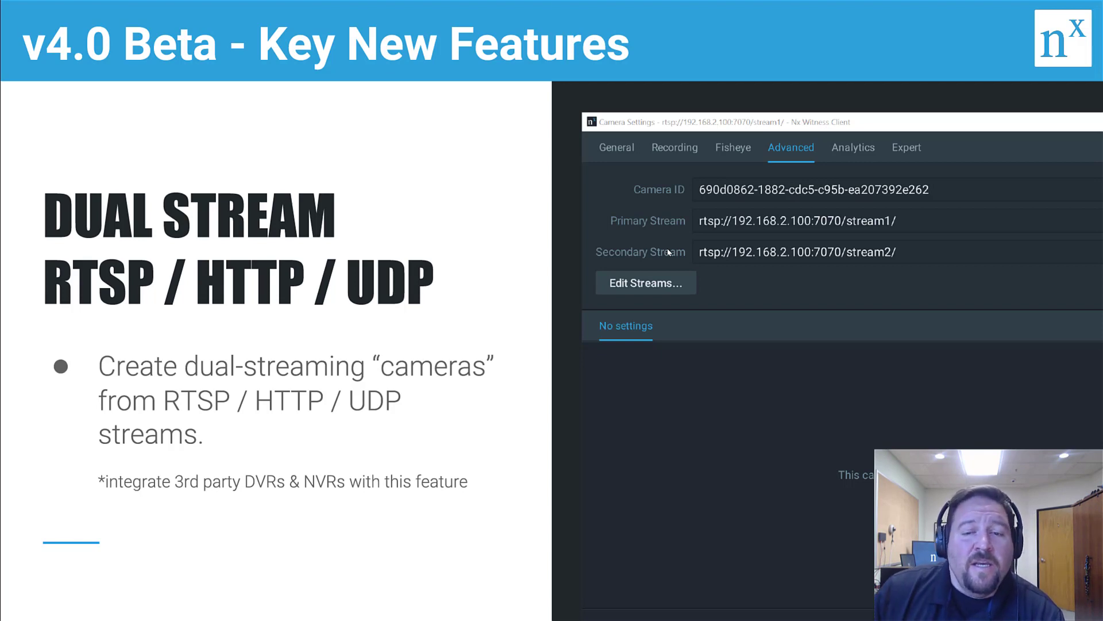
double_click(647, 356)
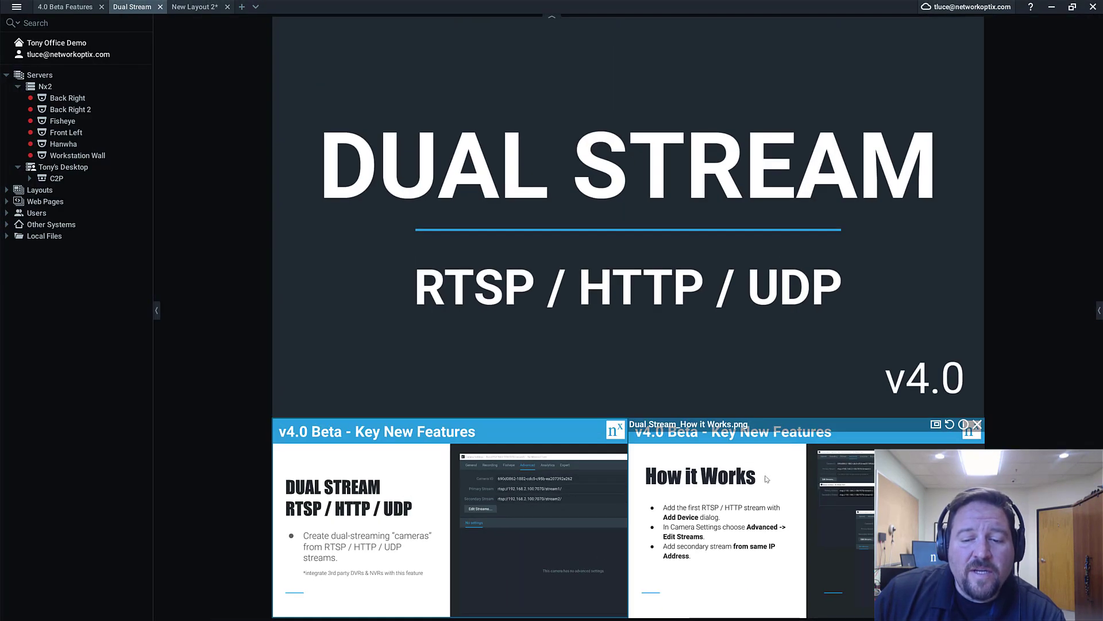
Maximize the How it Works slide to read it, then restore it into the layout
double_click(766, 478)
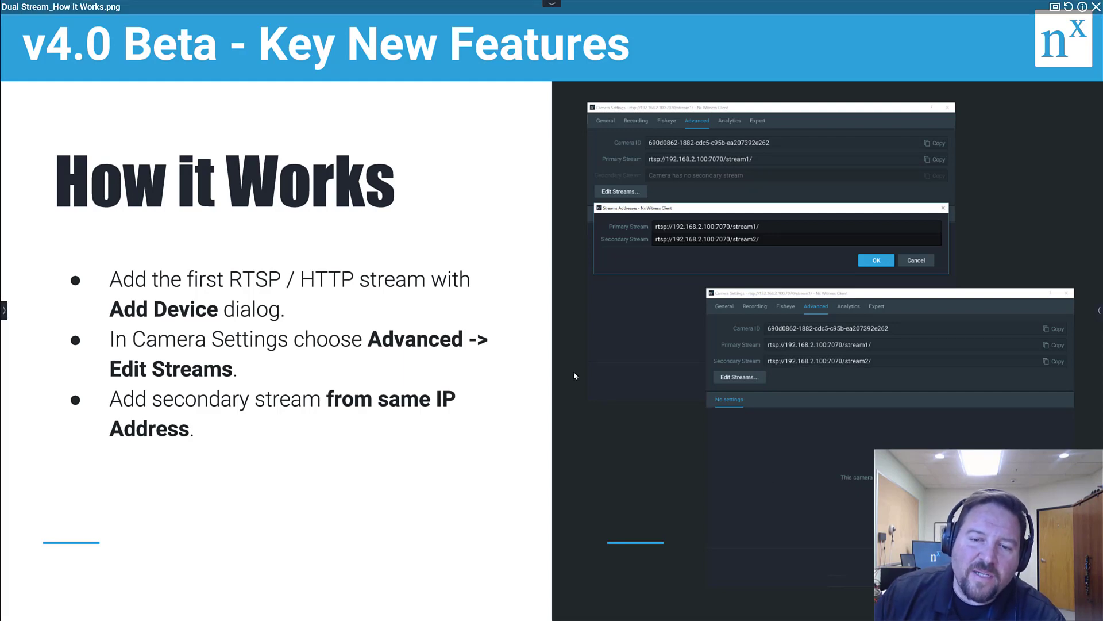
double_click(627, 341)
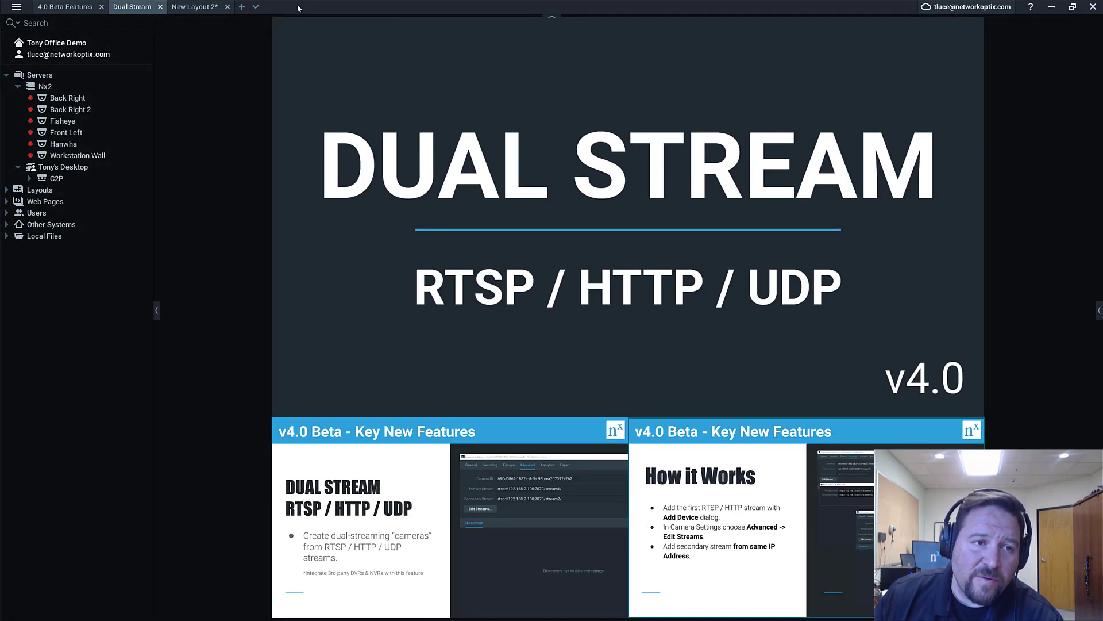
Close New Layout 2, open a fresh empty layout, and bring up Add Device for Nx2
click(221, 10)
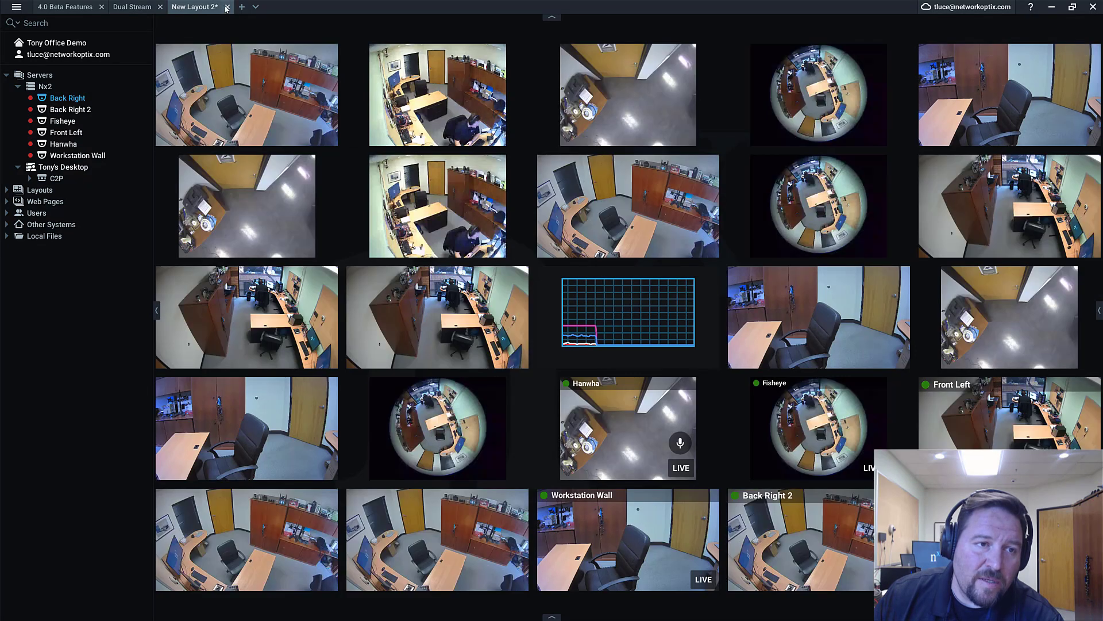
click(227, 6)
click(174, 7)
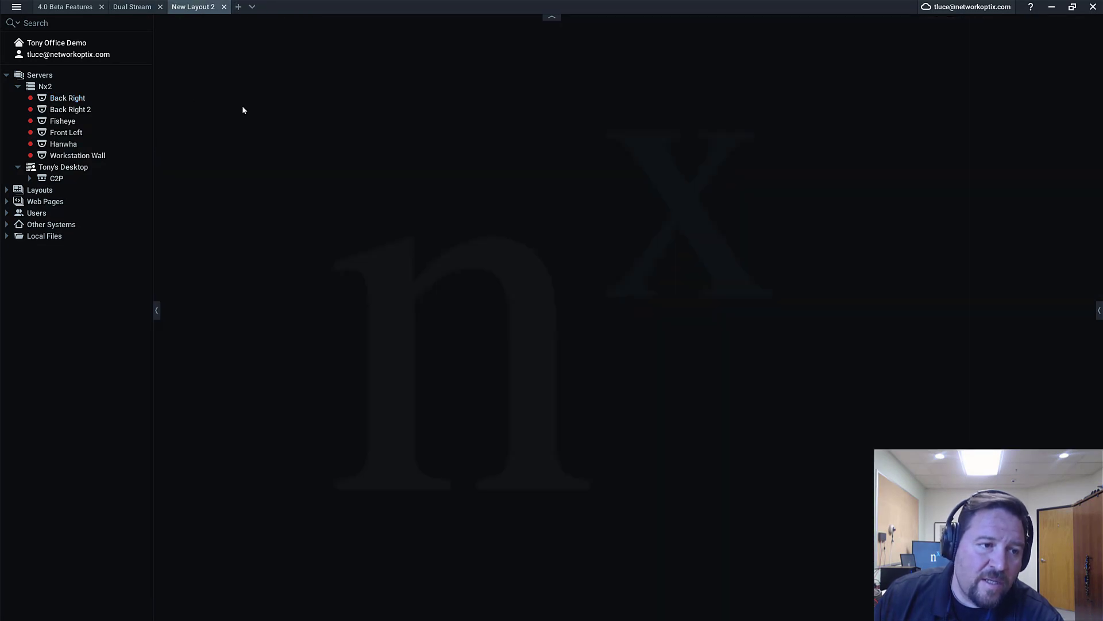
right_click(49, 87)
click(111, 168)
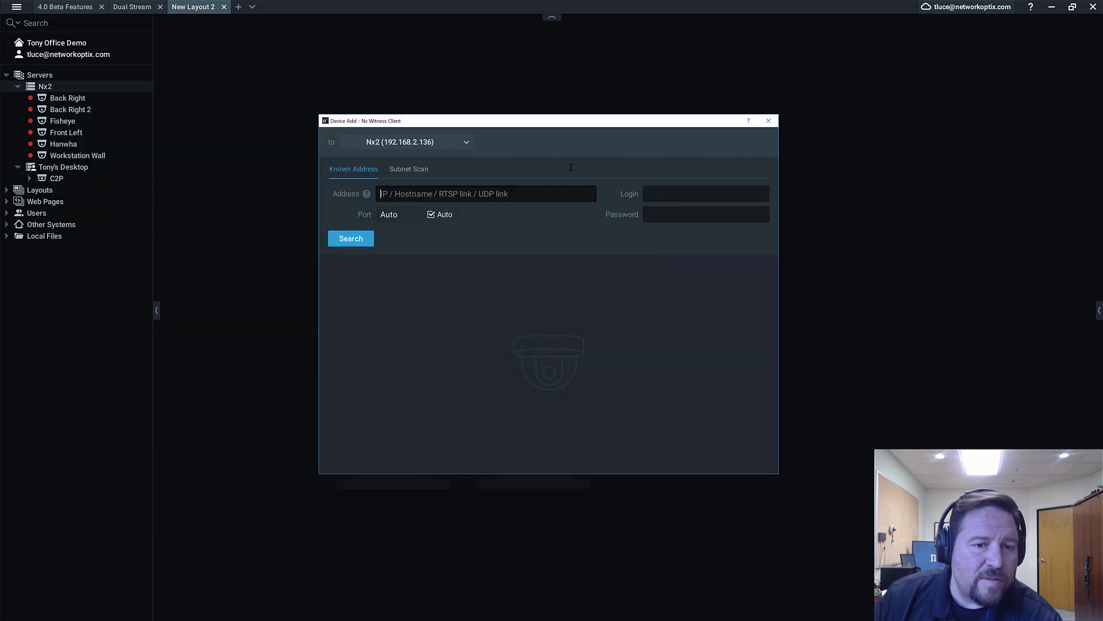
drag(590, 125, 657, 96)
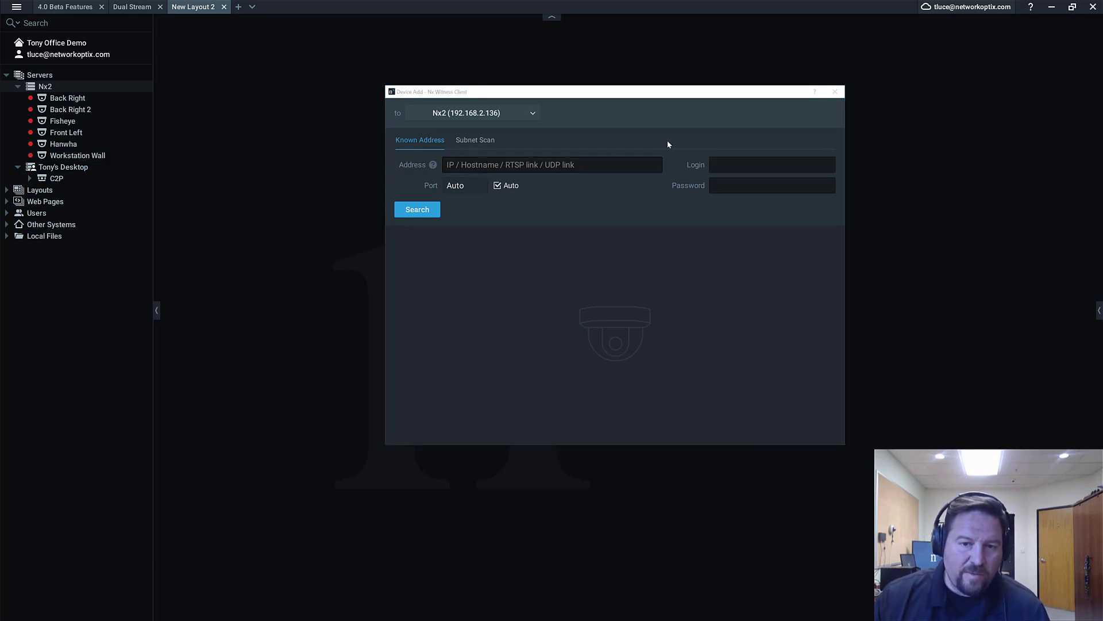
Add the camera at rtsp://192.168.2.100:7070/stream1/ to Nx2 using its login and password
click(582, 169)
text(rtsp://192.168.2.100:7070/stream1/)
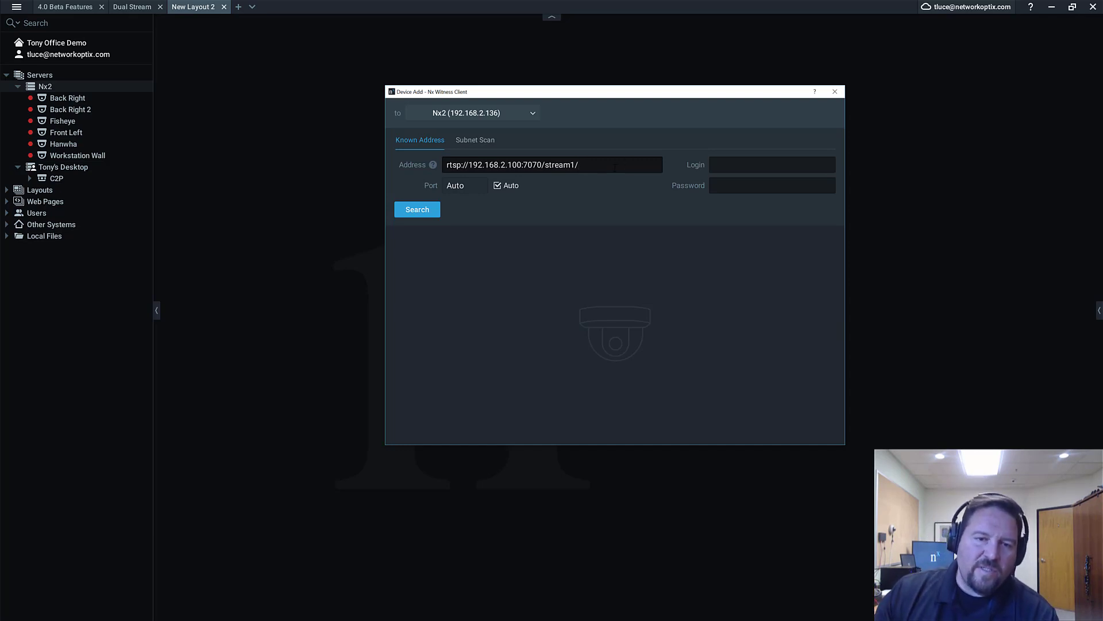
click(749, 162)
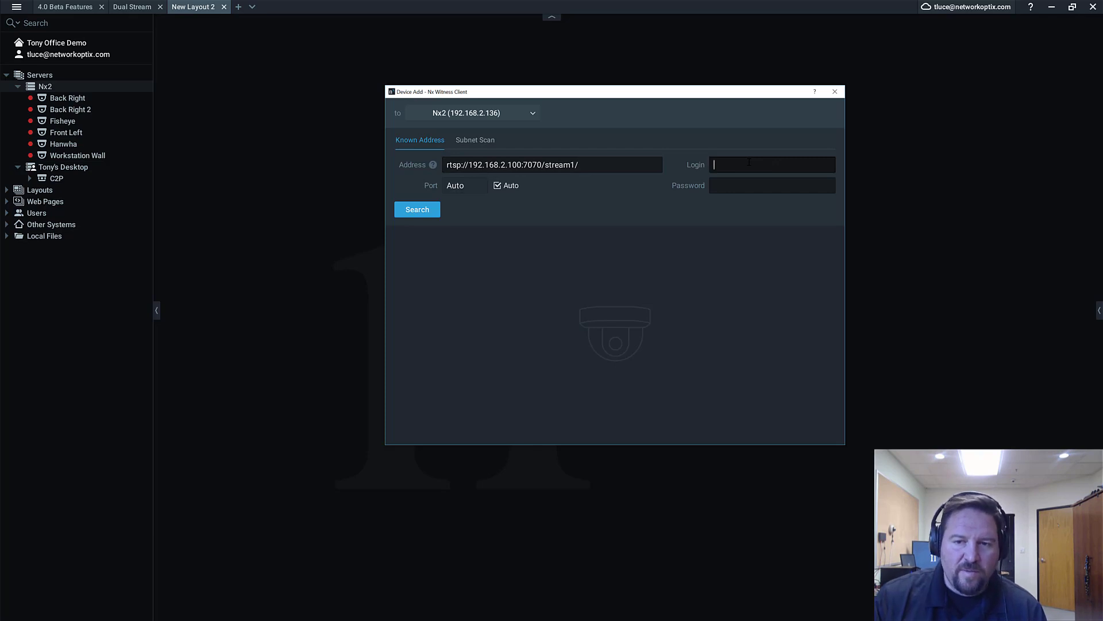
text(admin)
key(Tab)
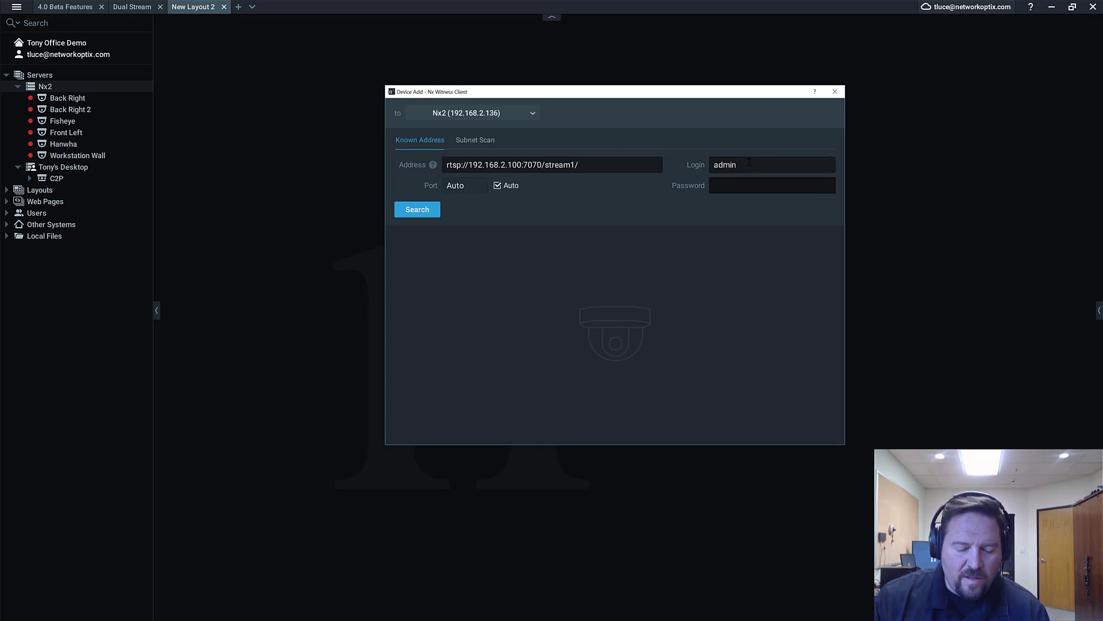
text(******)
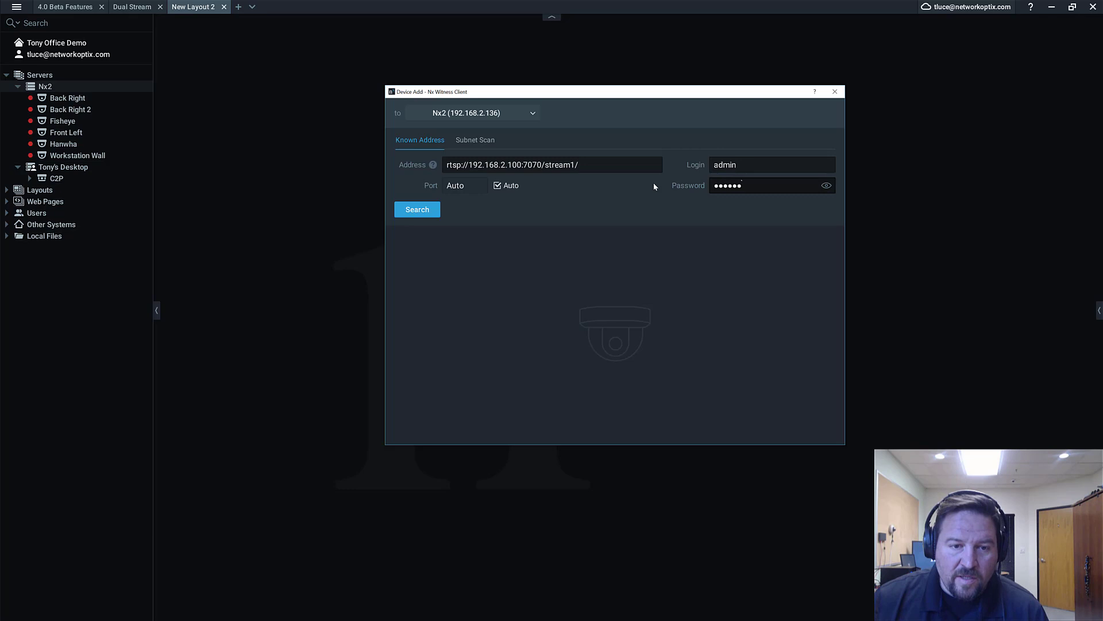
click(827, 186)
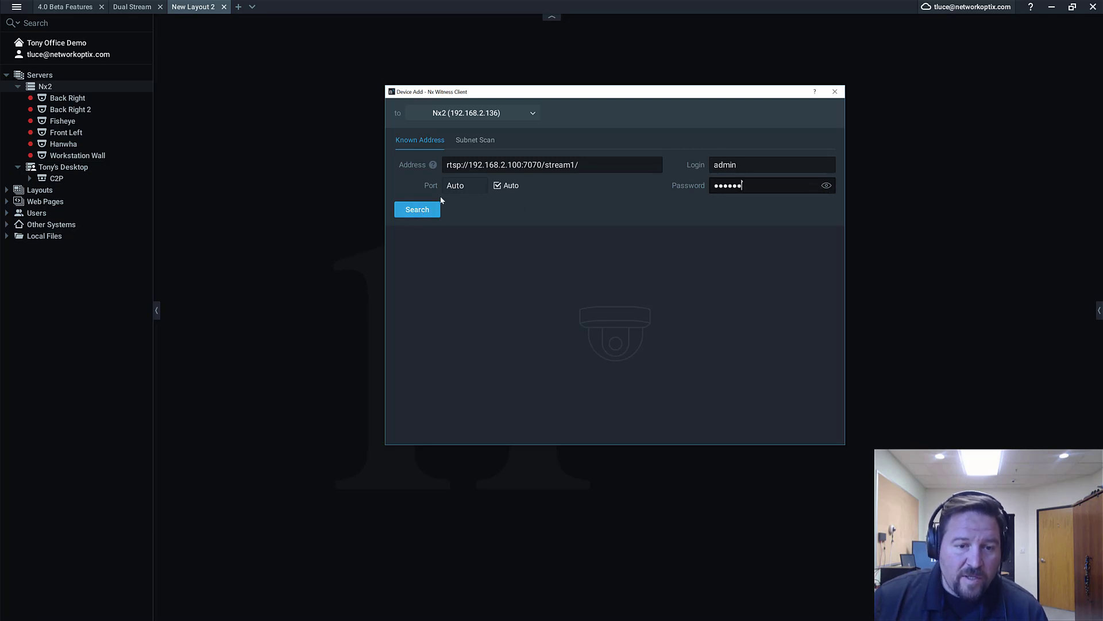
key(Return)
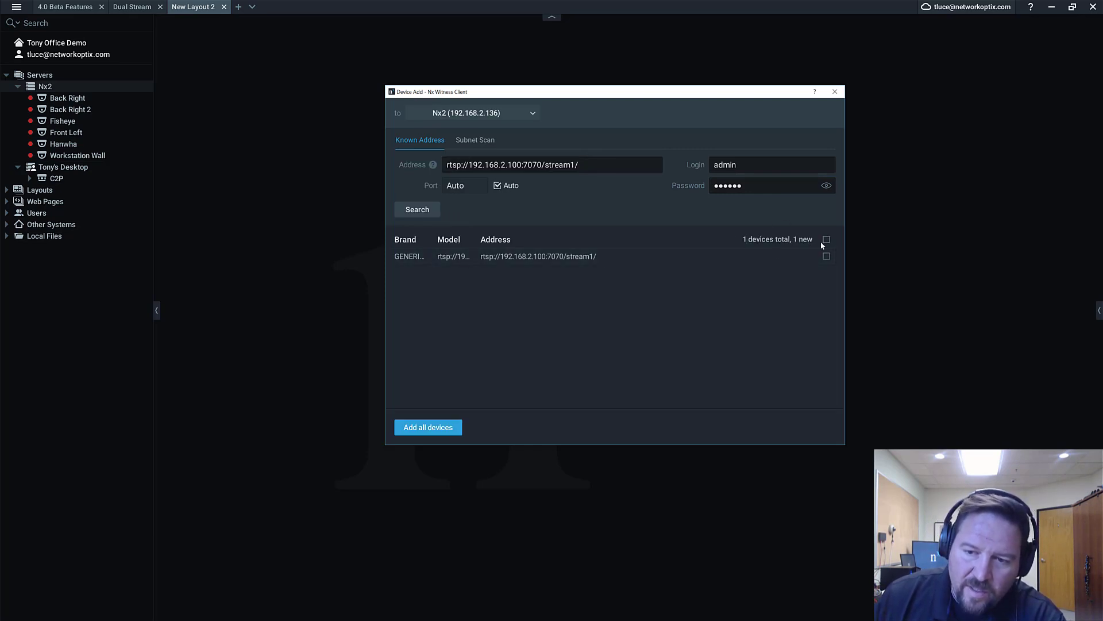
click(827, 256)
click(436, 427)
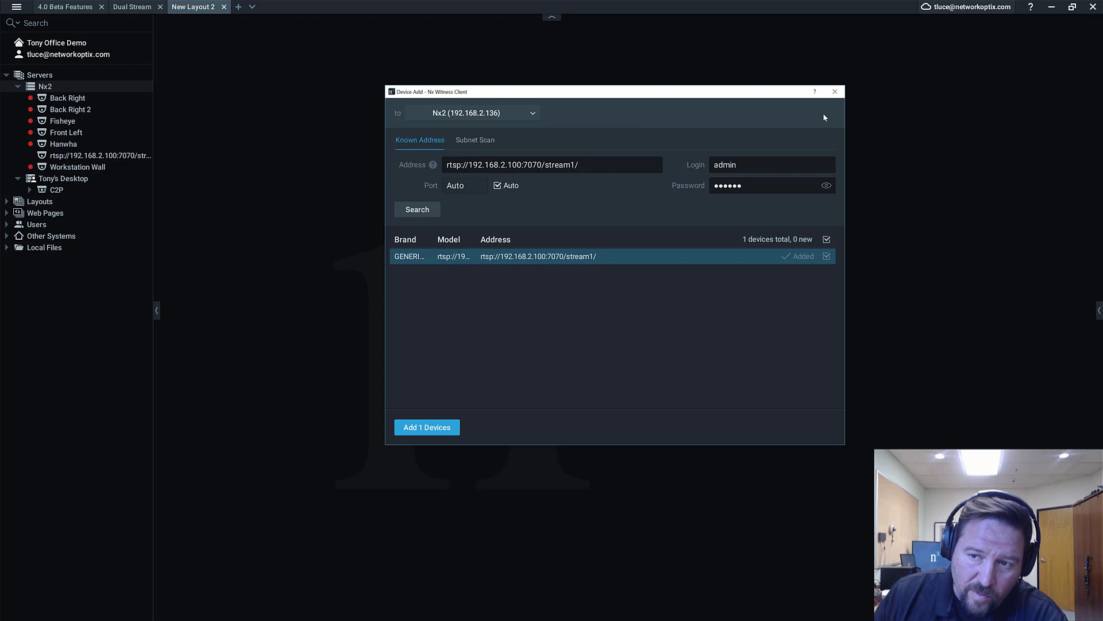
key(Escape)
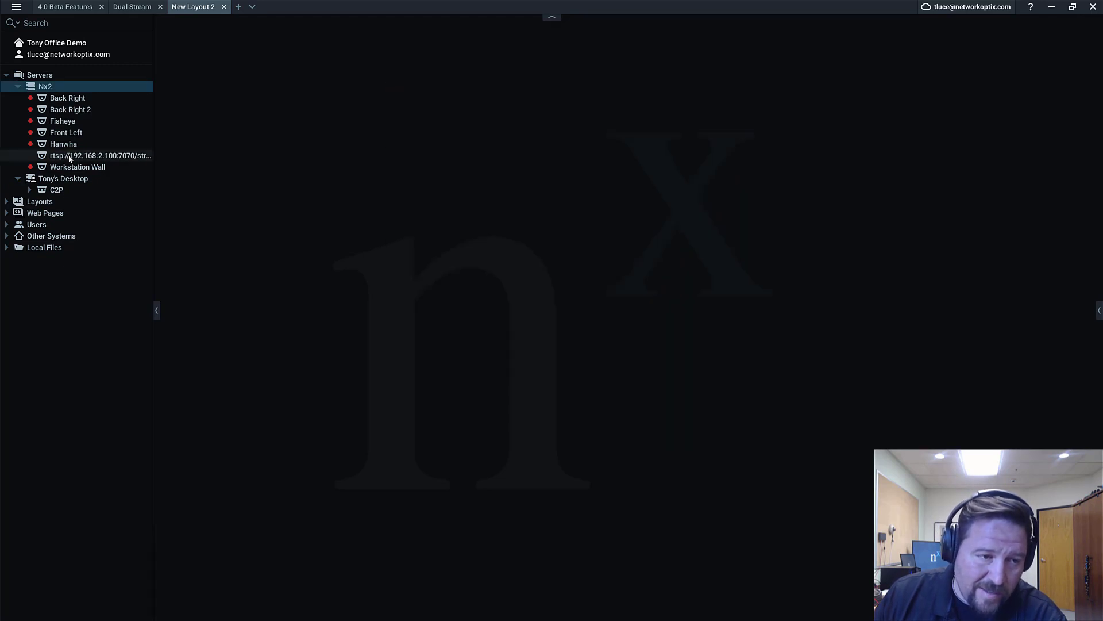
Place the new RTSP camera in the layout and reload its stream until live video plays
double_click(69, 159)
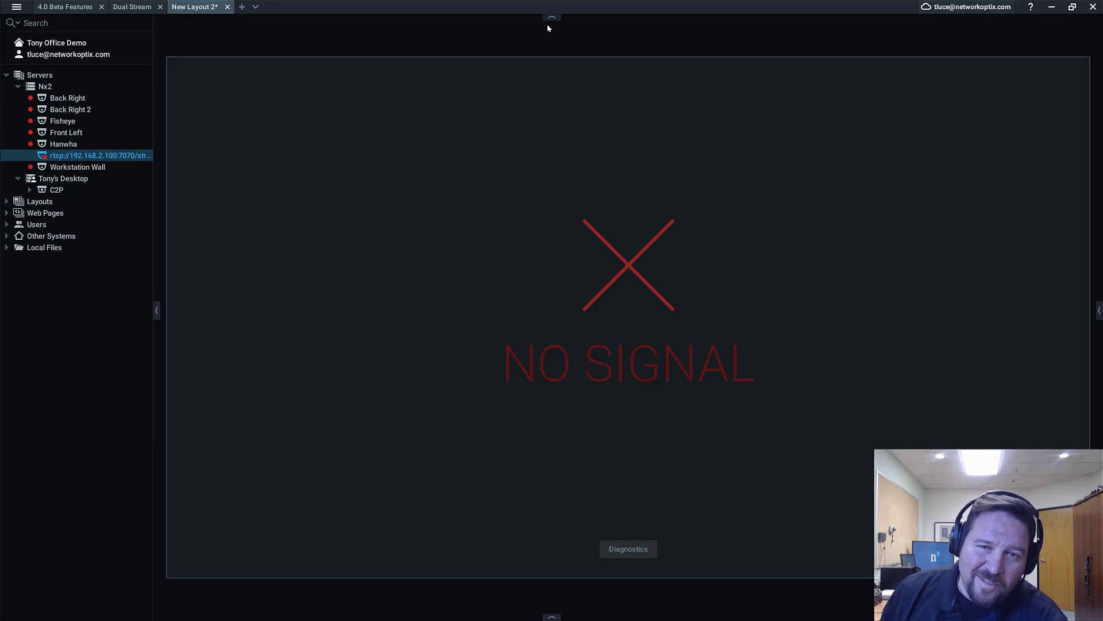
mouse_move(1082, 65)
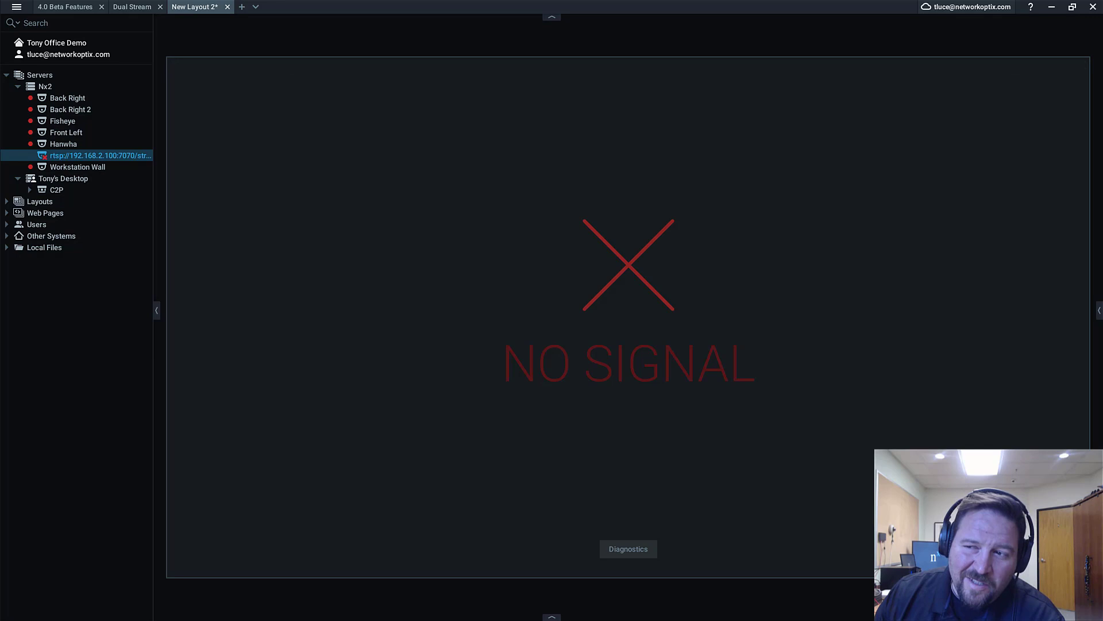
click(1054, 65)
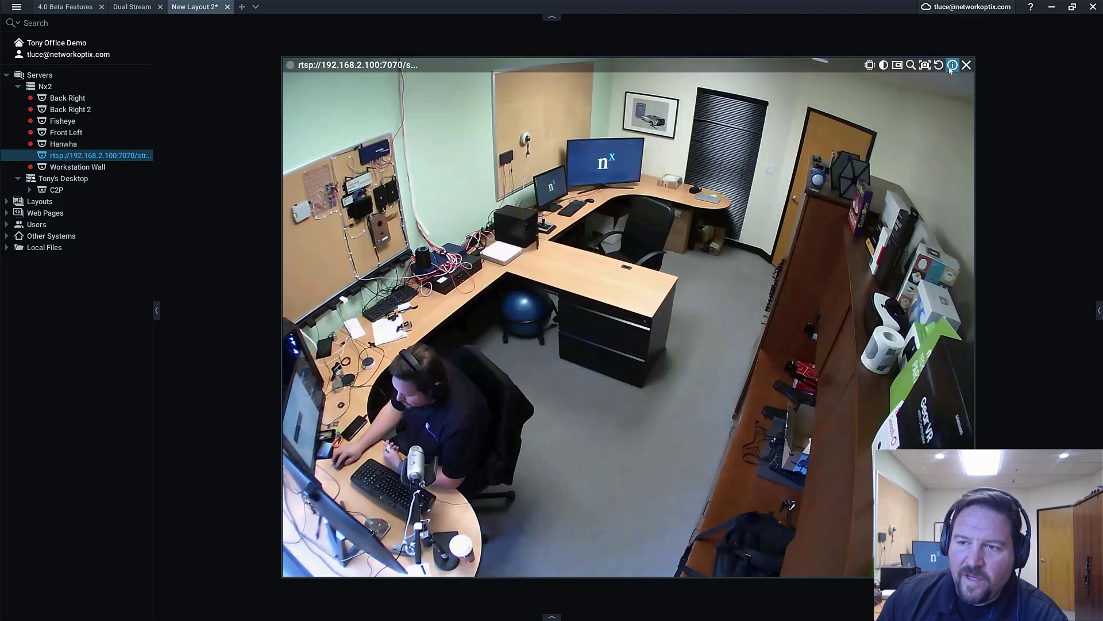
Check the live stream's resolution and bitrate, then rename the rtsp camera to 'RTSP Streams'
click(952, 65)
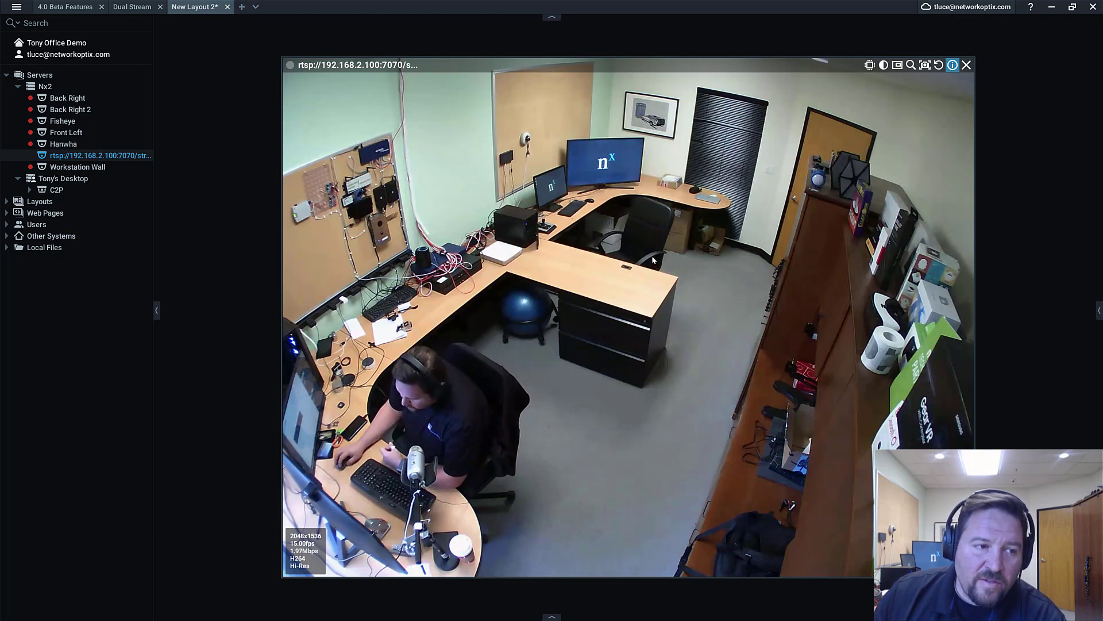
click(133, 159)
key(F2)
text(RTS)
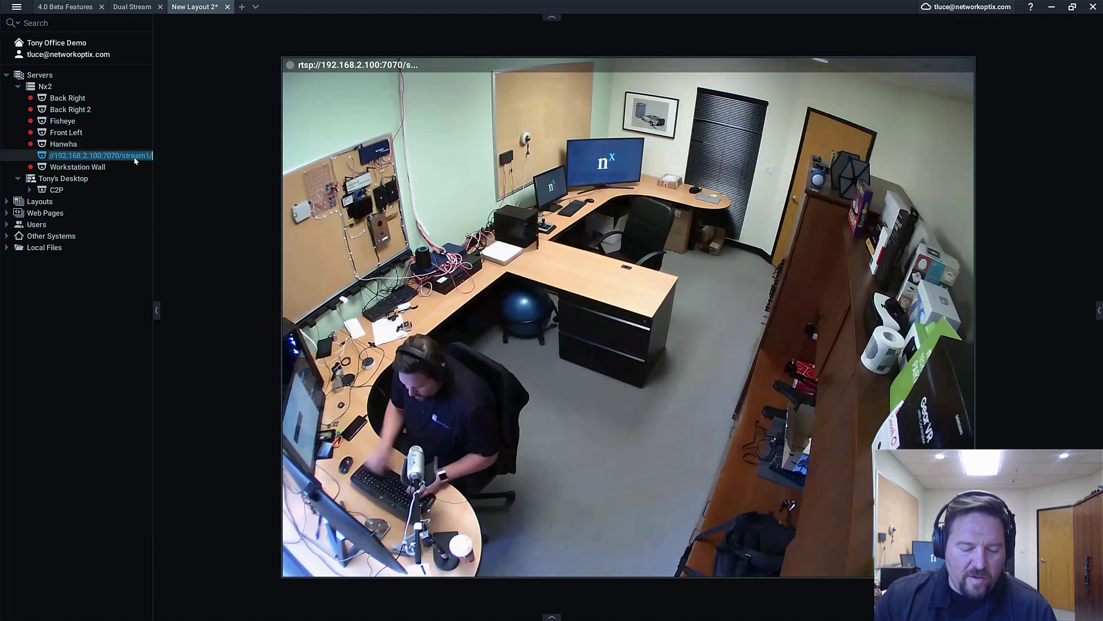
text(P)
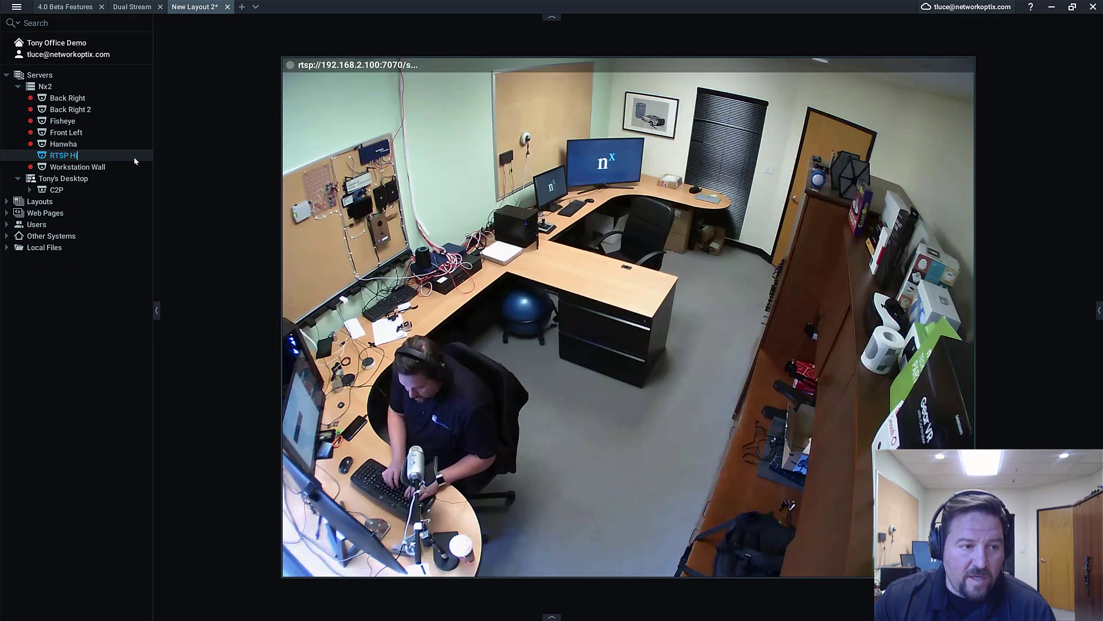
text( Streams)
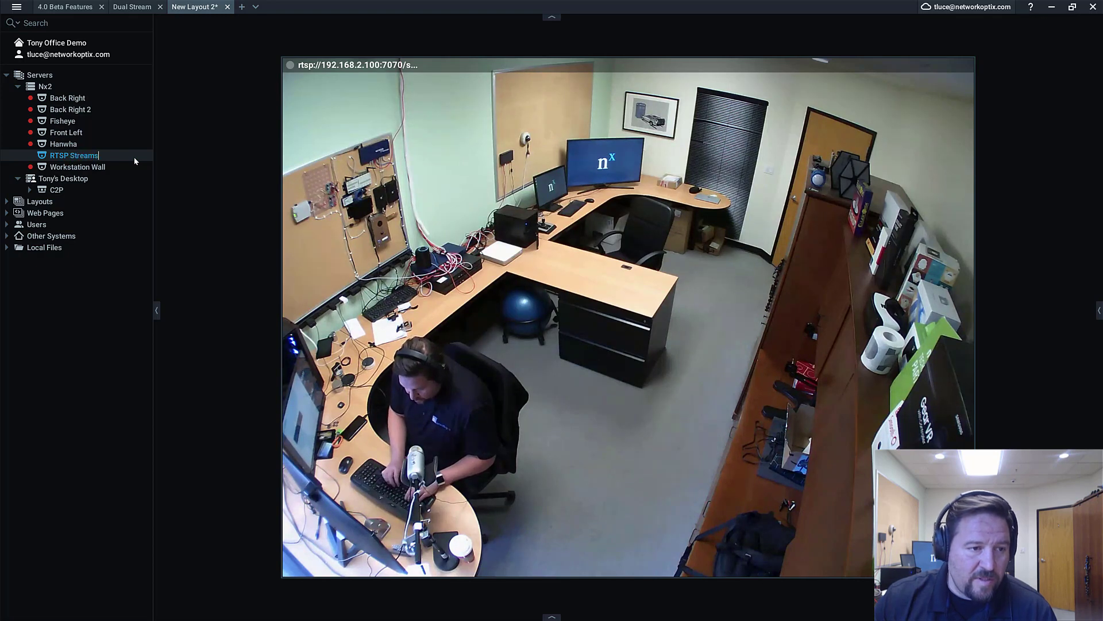
key(Return)
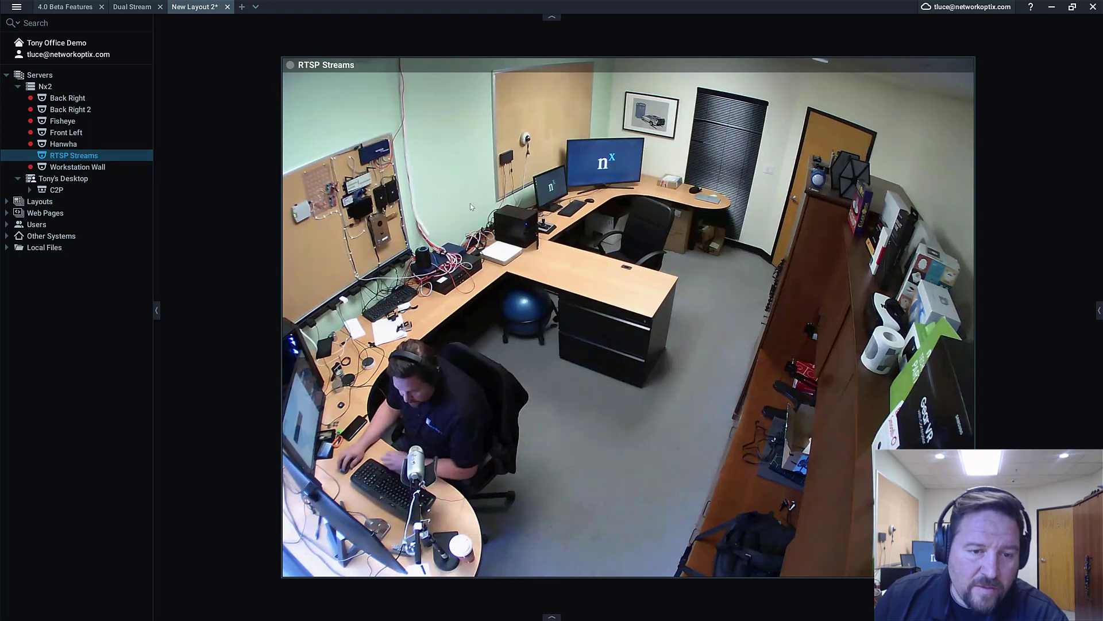
right_click(470, 204)
In Advanced camera settings, set the secondary stream to rtsp://192.168.2.100:7070/stream2/
click(523, 391)
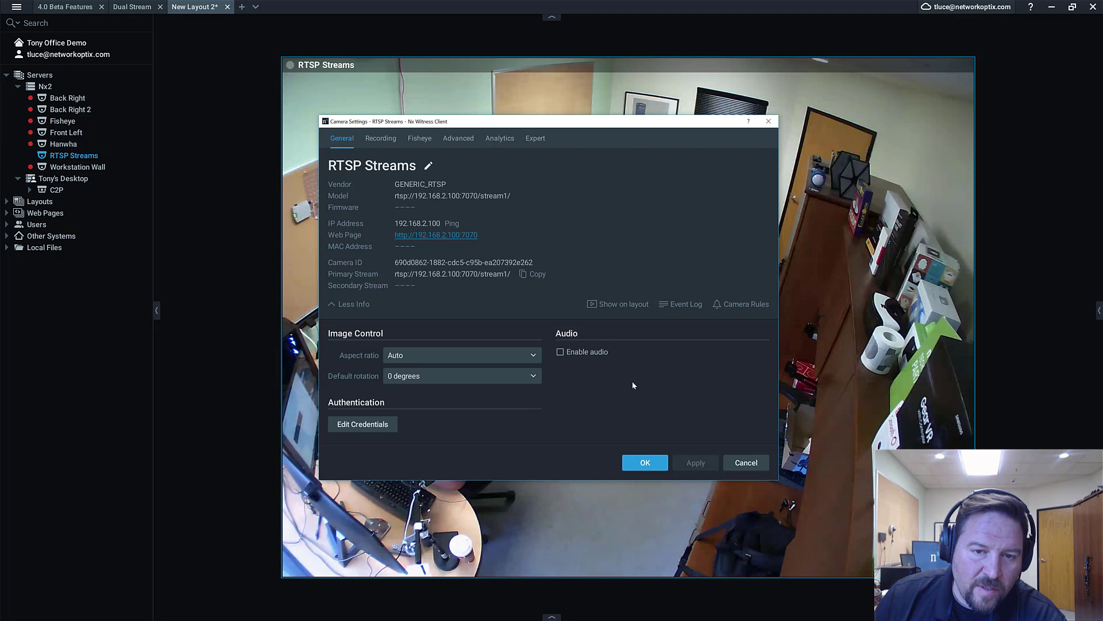
click(459, 138)
drag(482, 121, 575, 35)
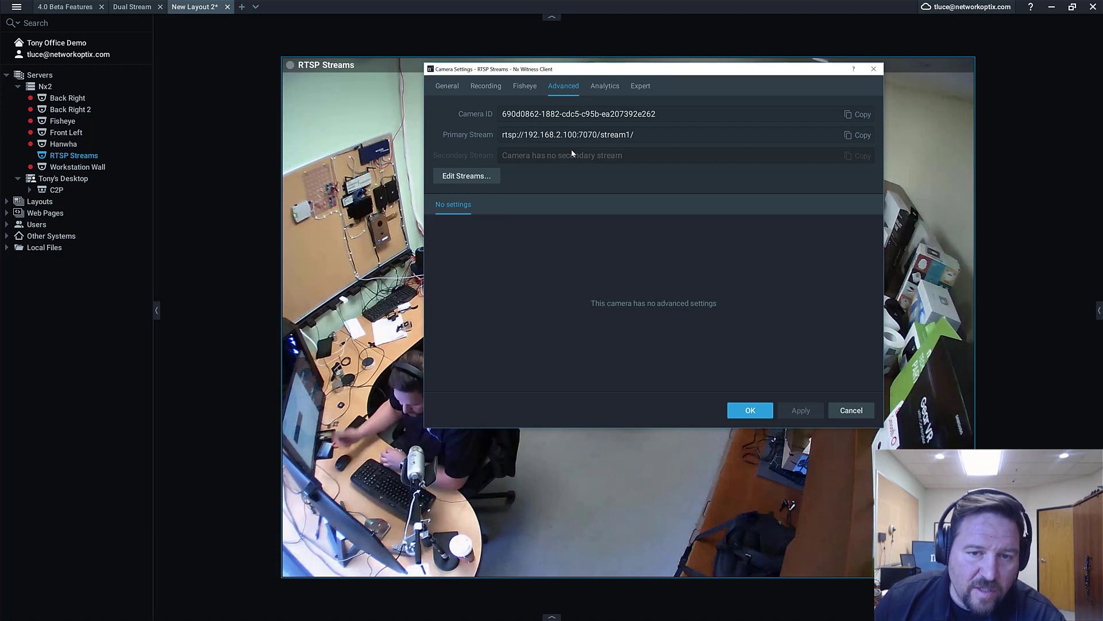
click(480, 177)
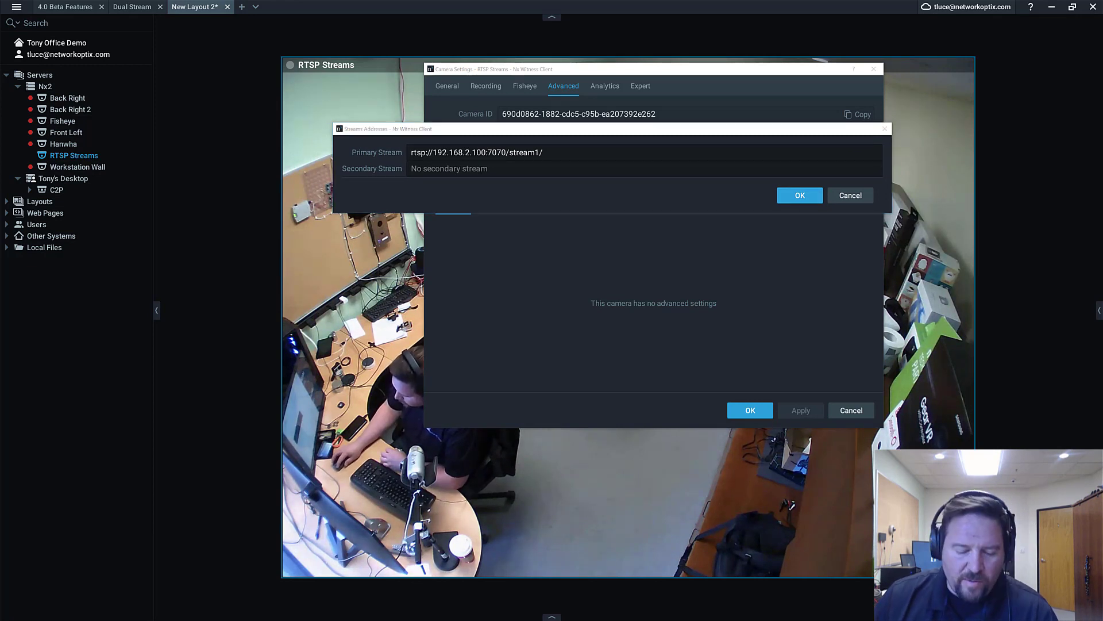
click(448, 168)
text(rtsp://192.168.2.100:7070/stream2/)
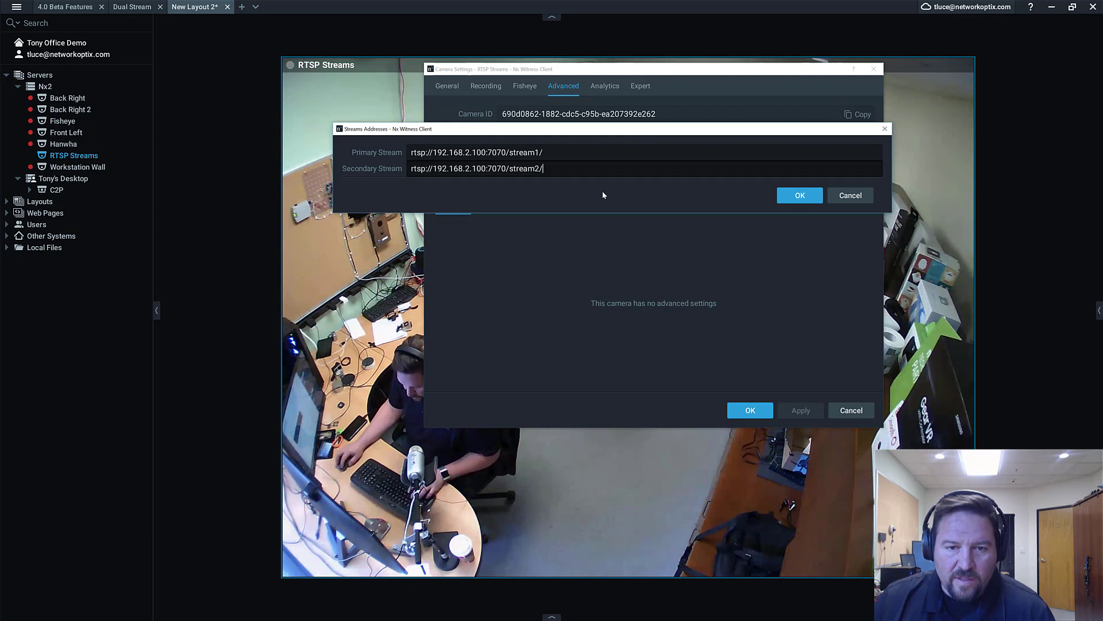
click(811, 196)
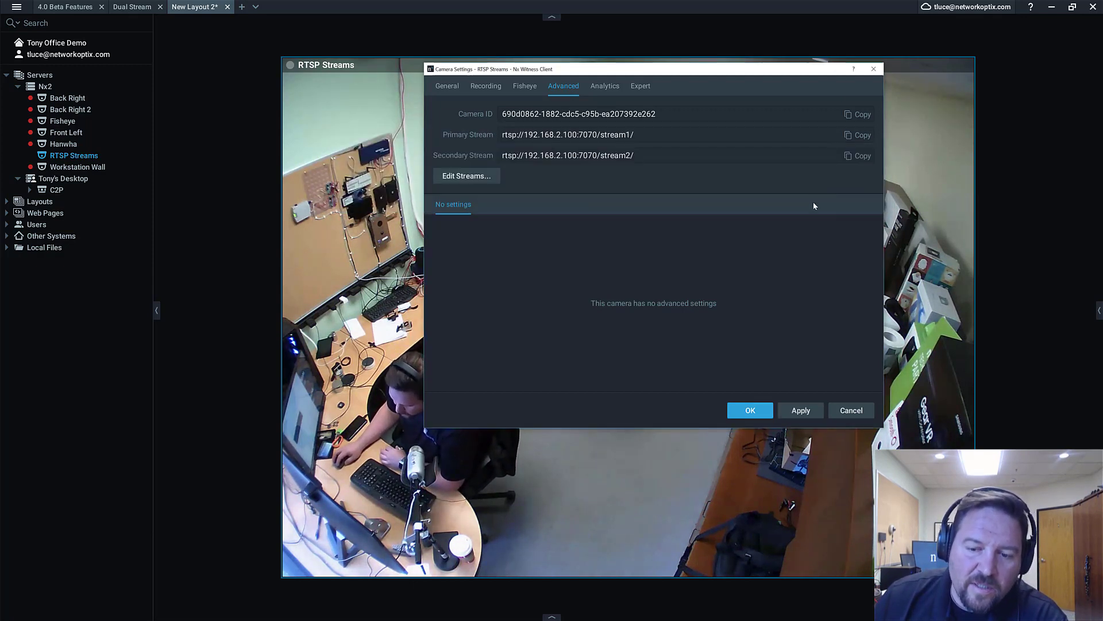
Apply and save the camera settings, show the timeline, then maximize and restore the camera tile
click(800, 410)
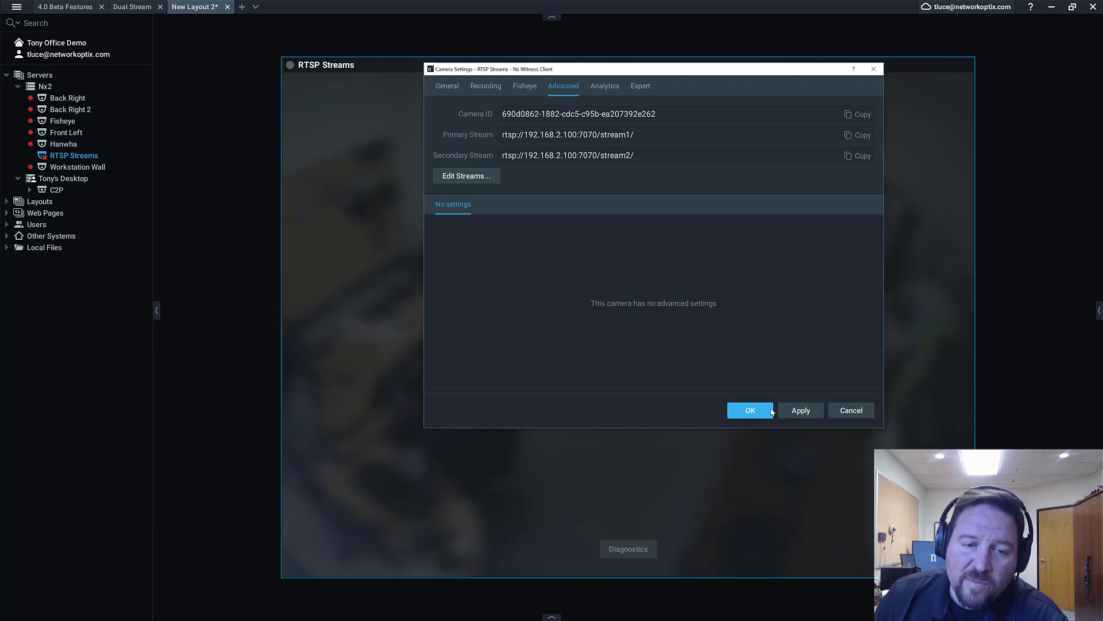
click(763, 411)
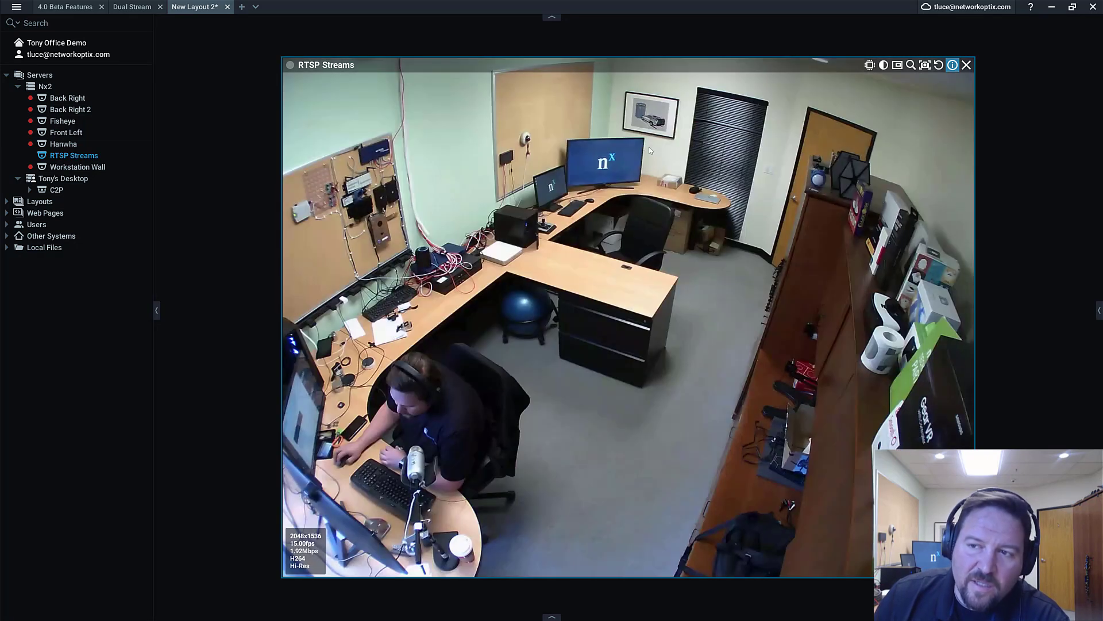
click(551, 617)
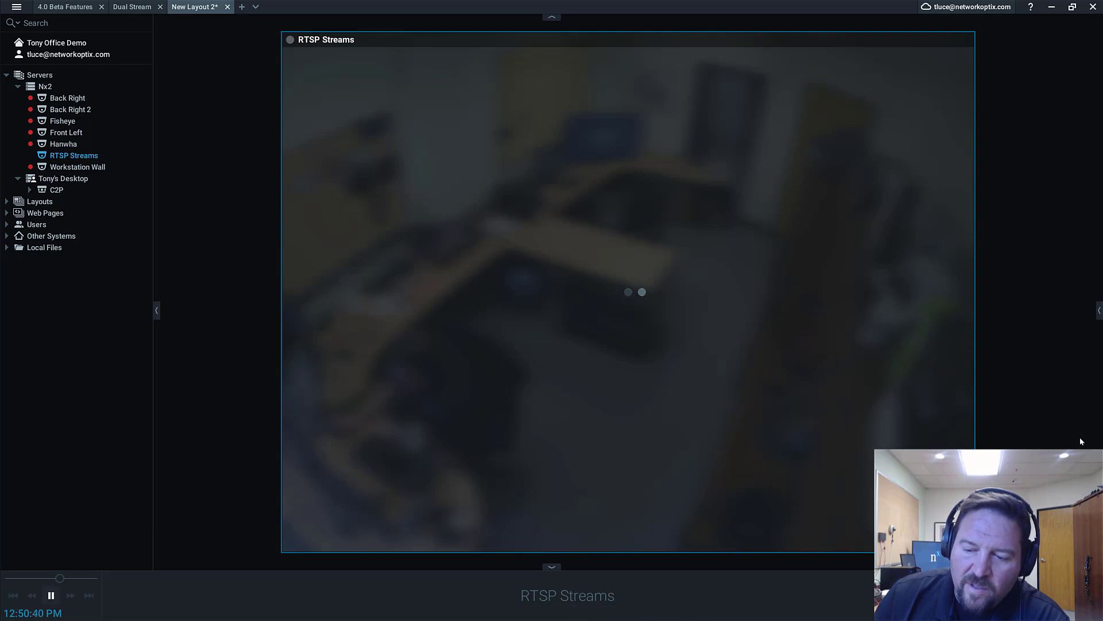
double_click(881, 178)
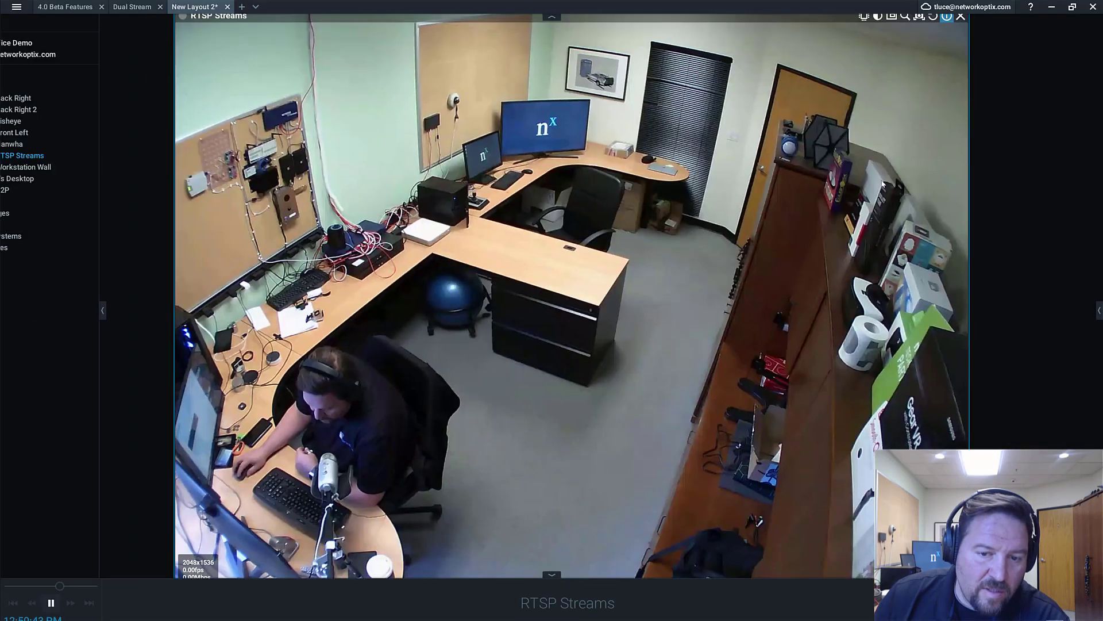
double_click(880, 178)
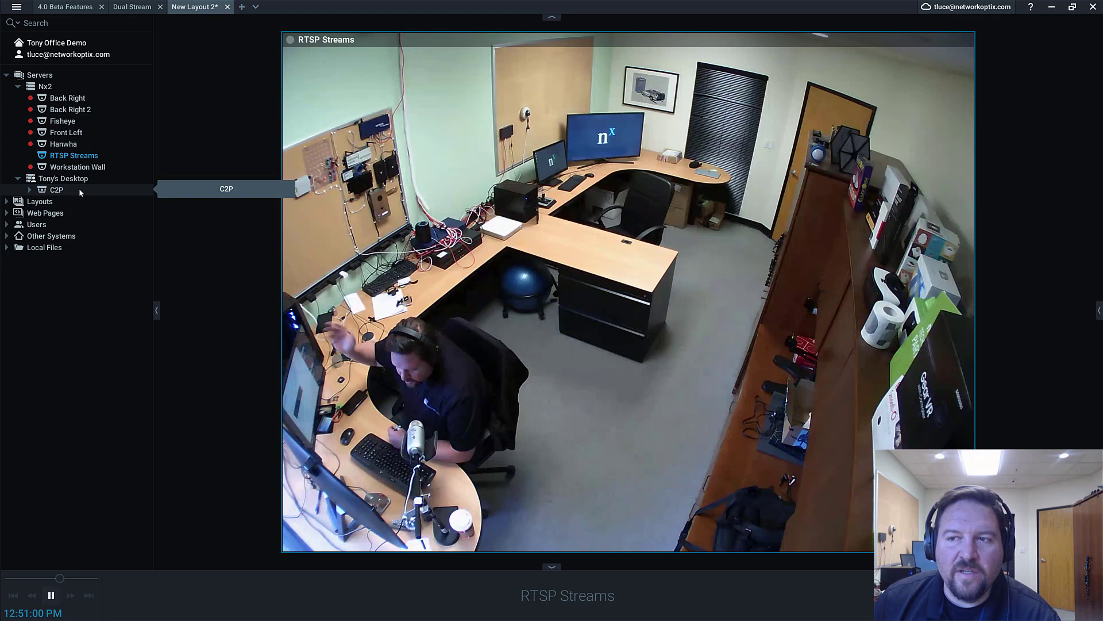
Switch the RTSP Streams feed to the low-resolution 640x480 stream
mouse_move(359, 470)
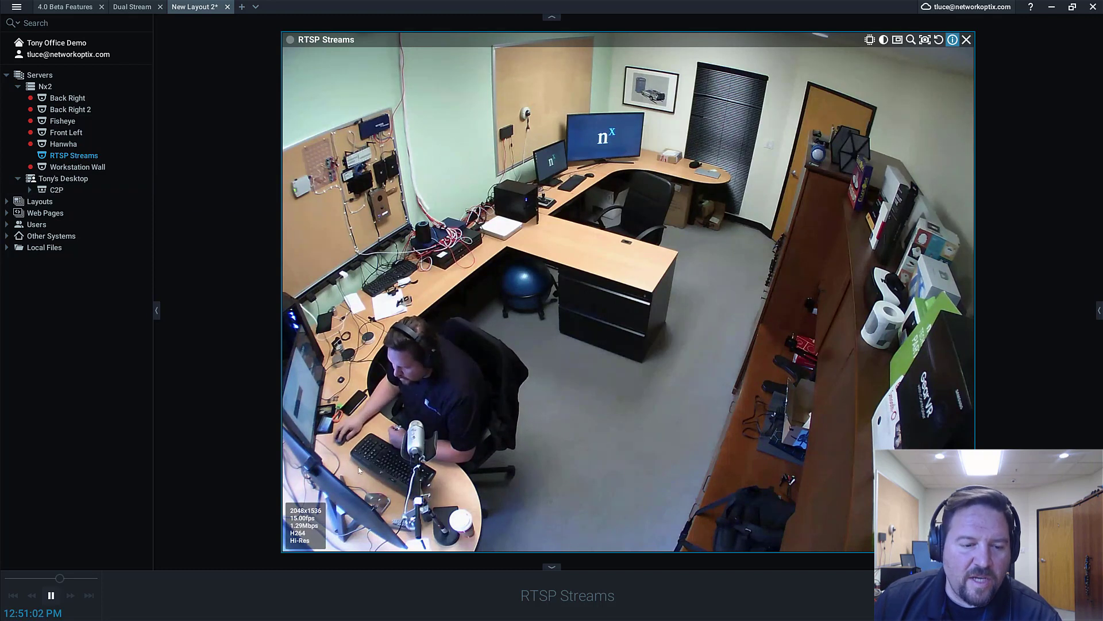
right_click(924, 272)
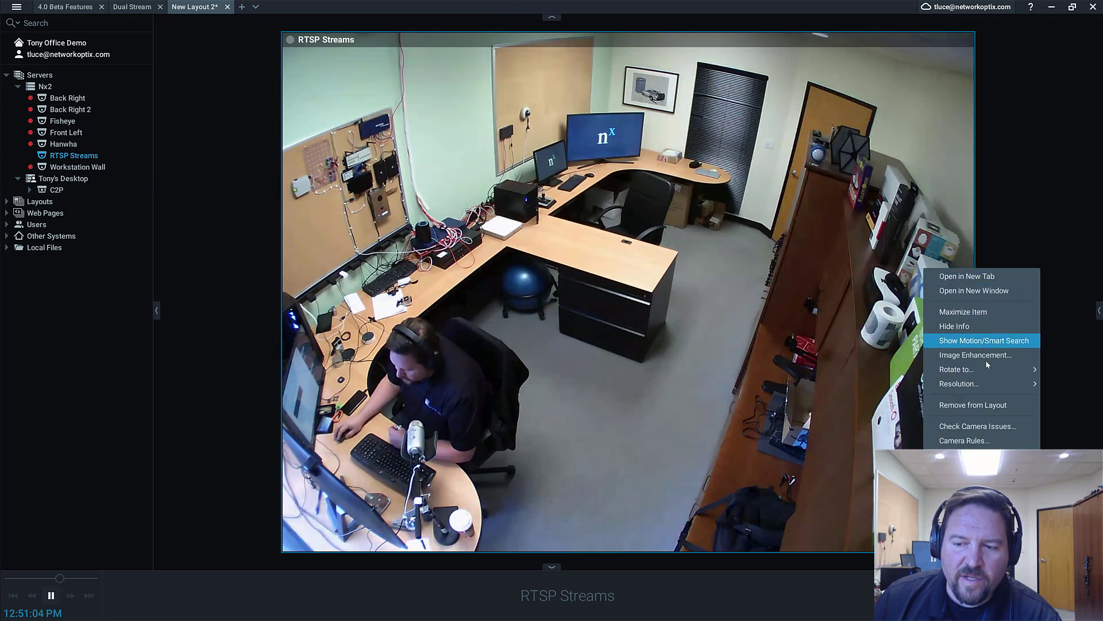
mouse_move(932, 387)
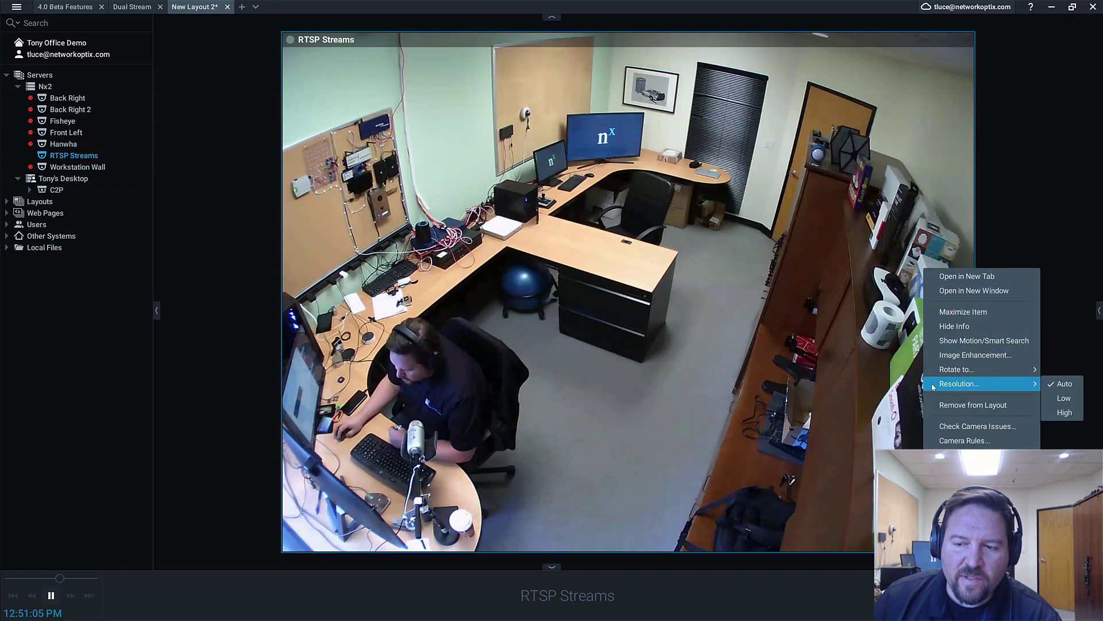
click(1063, 403)
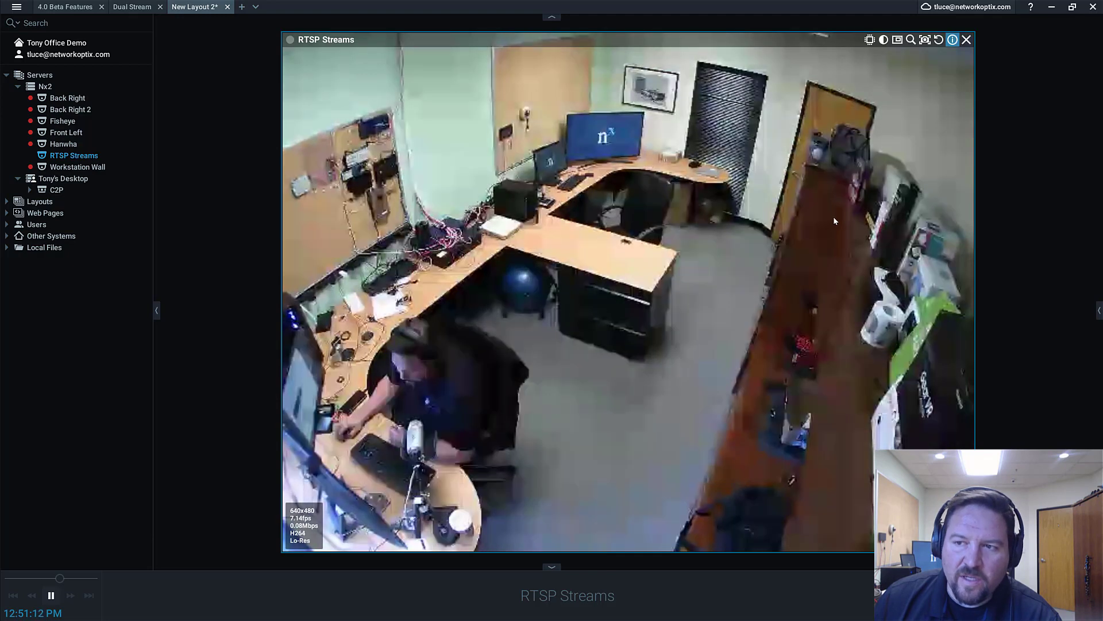
Switch the feed back to high resolution, 2048x1536
right_click(836, 214)
mouse_move(949, 324)
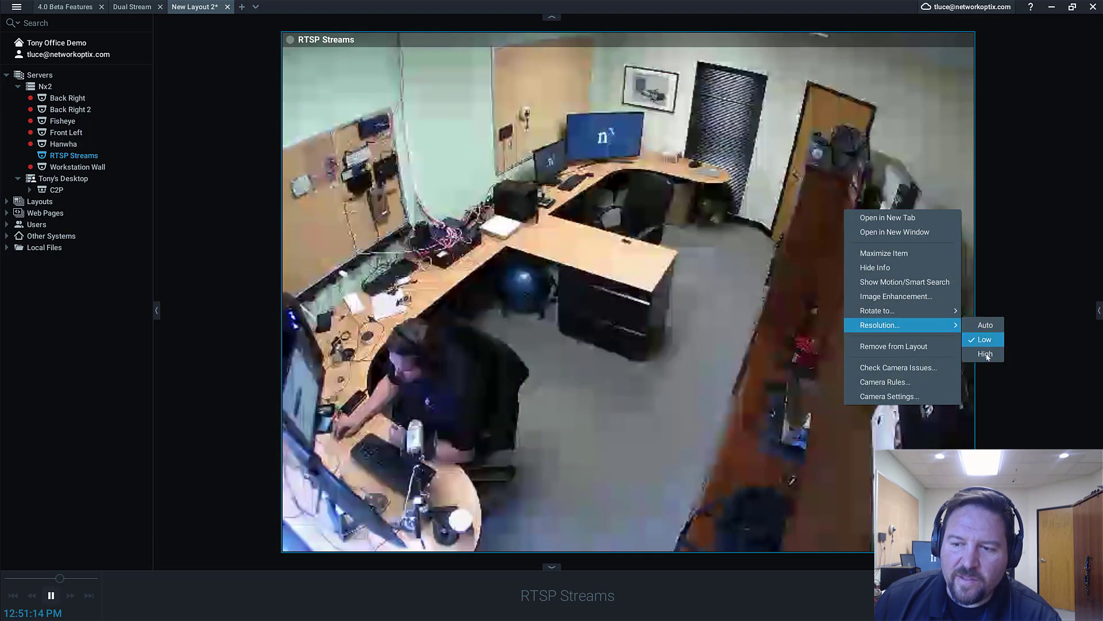
click(985, 354)
scroll(1025, 245, up, 2)
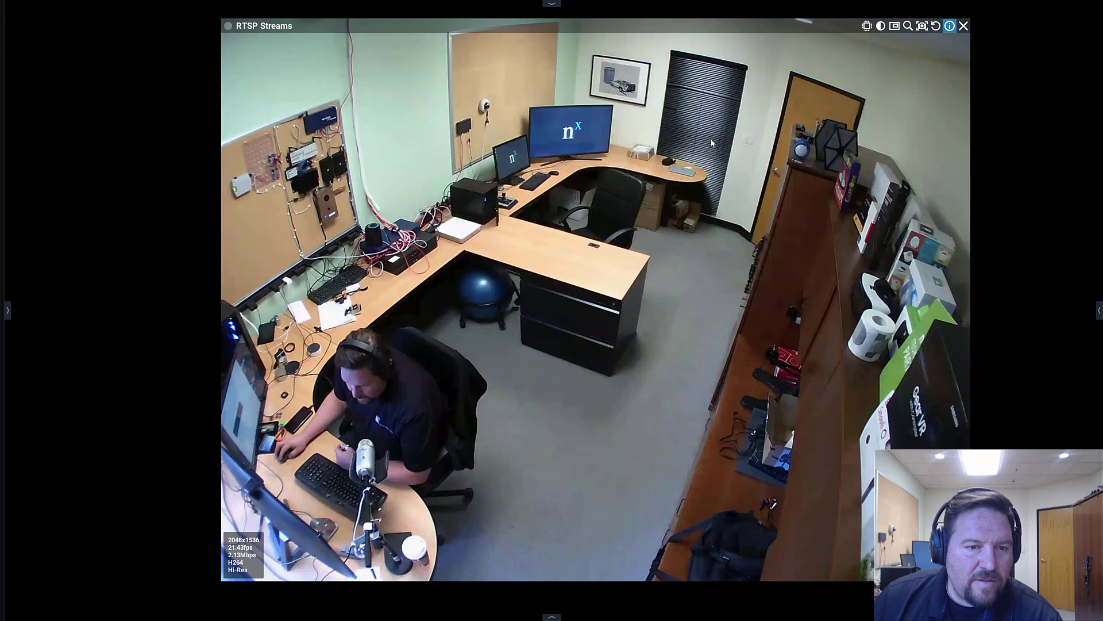